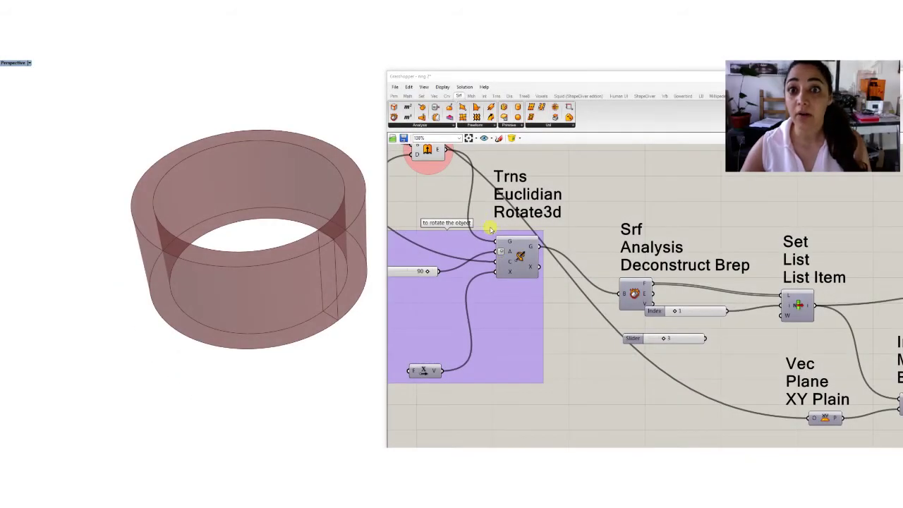
Toggle the preview of the Rotate 3D and Deconstruct Brep components in the finished ring definition
right_click(515, 251)
click(537, 268)
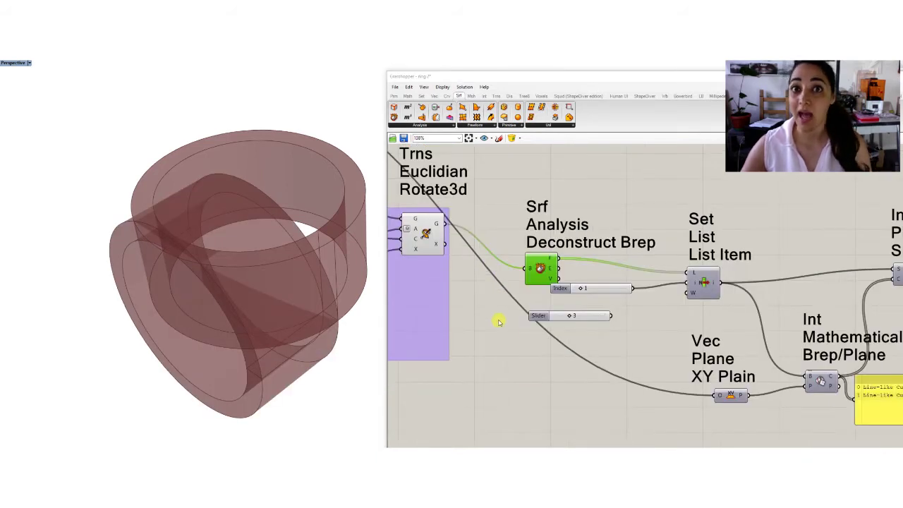
right_click(541, 268)
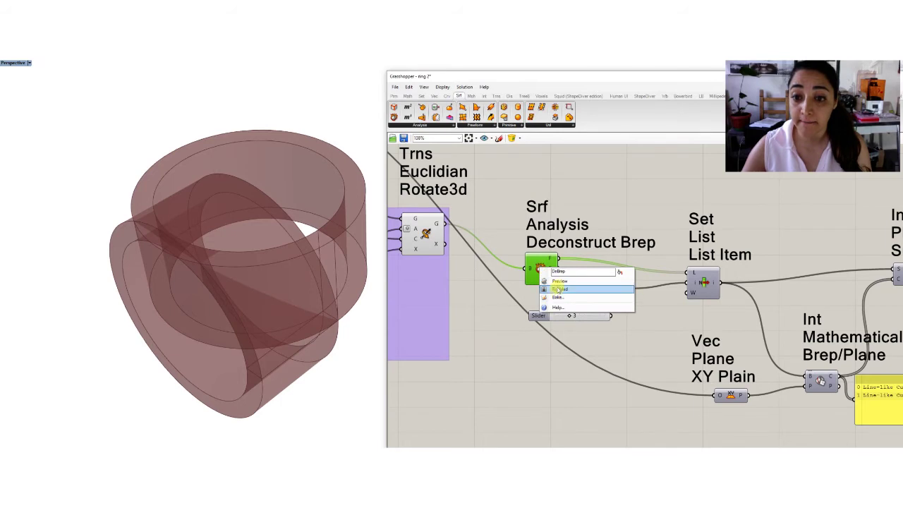
click(561, 281)
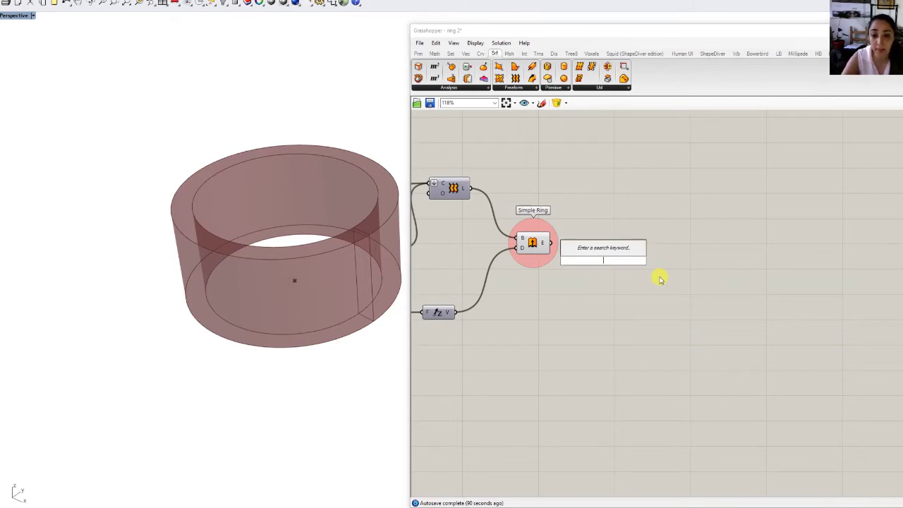
Add a Rotate 3D component beside the Simple Ring extrusion and locate it in the component library
text(ro)
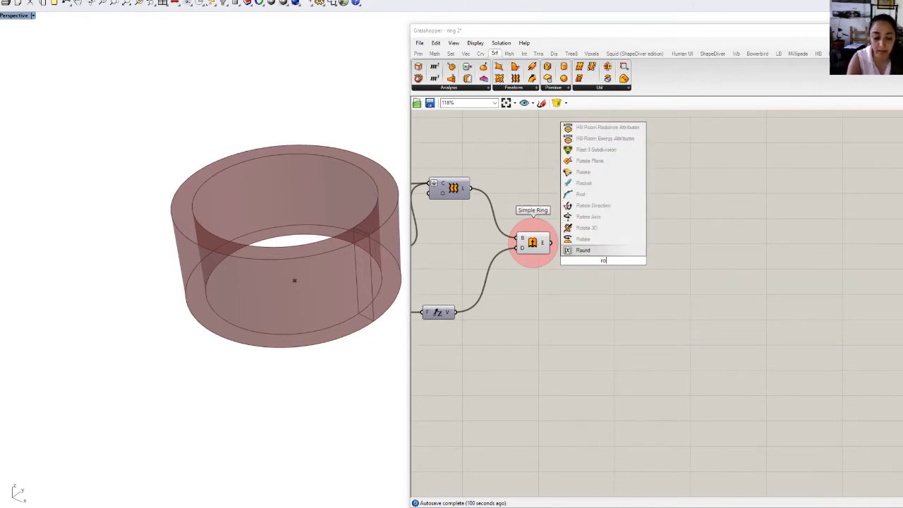
text(t)
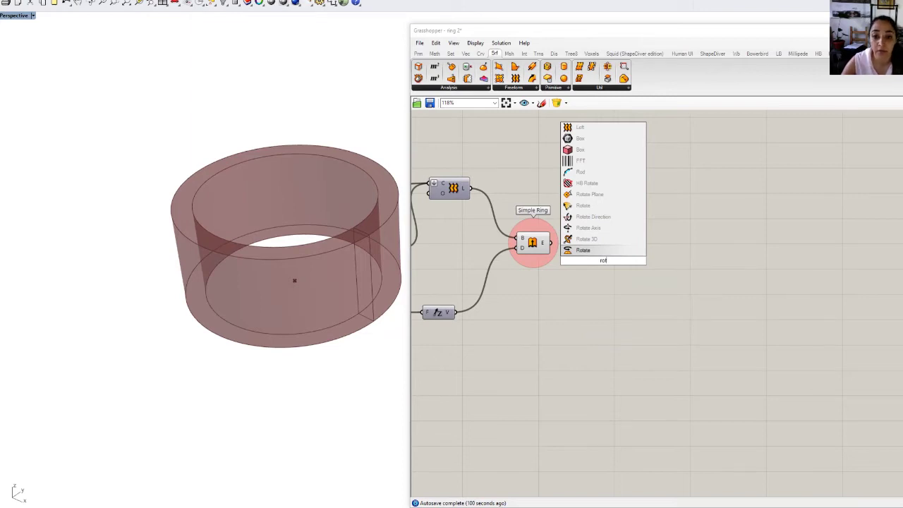
click(598, 242)
drag(618, 273, 618, 276)
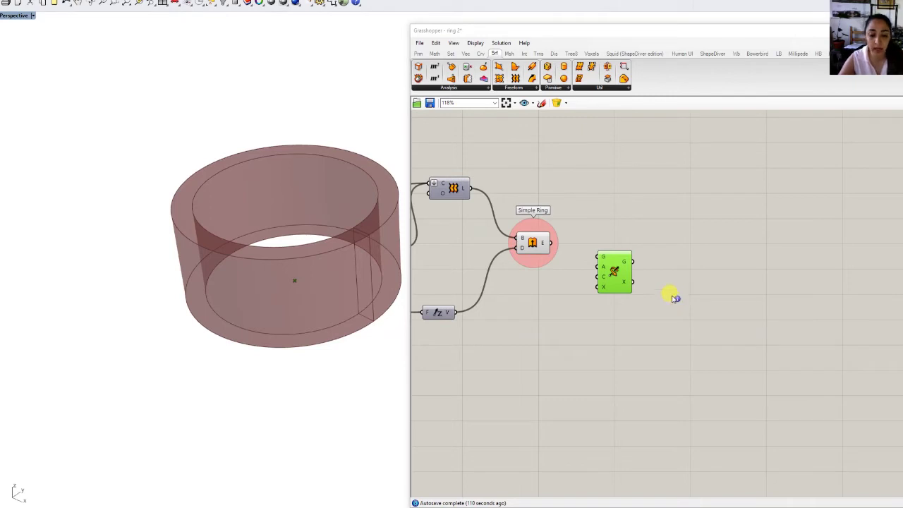
ctrl+alt+click(617, 279)
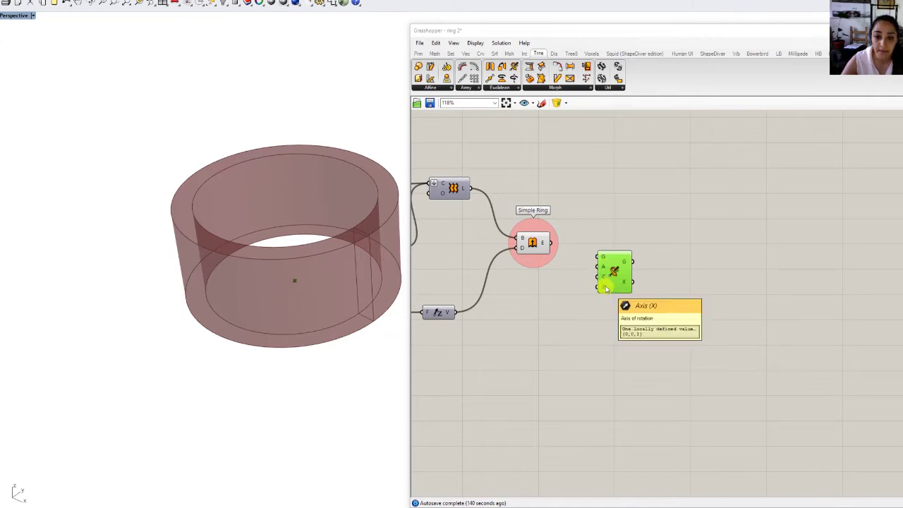
Feed the Simple Ring extrusion into Rotate 3D's geometry input and set its angle input to degrees
drag(551, 243, 620, 280)
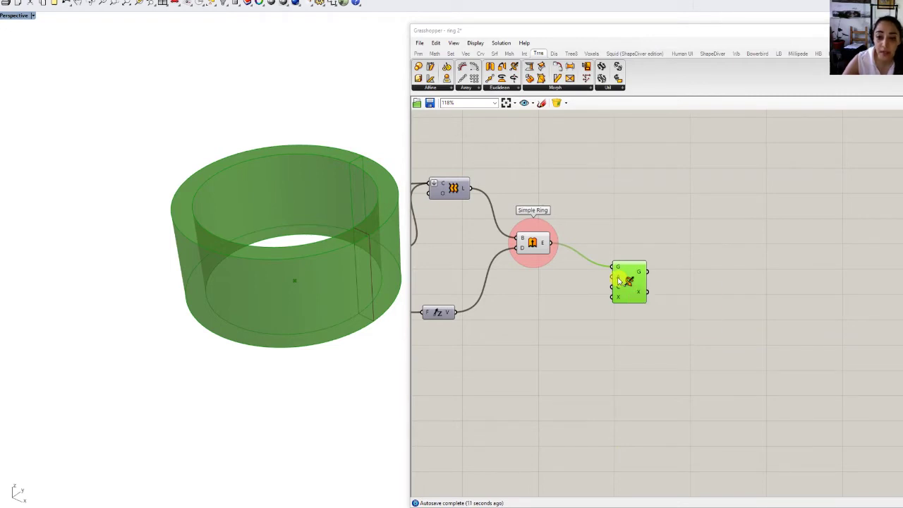
right_click(619, 280)
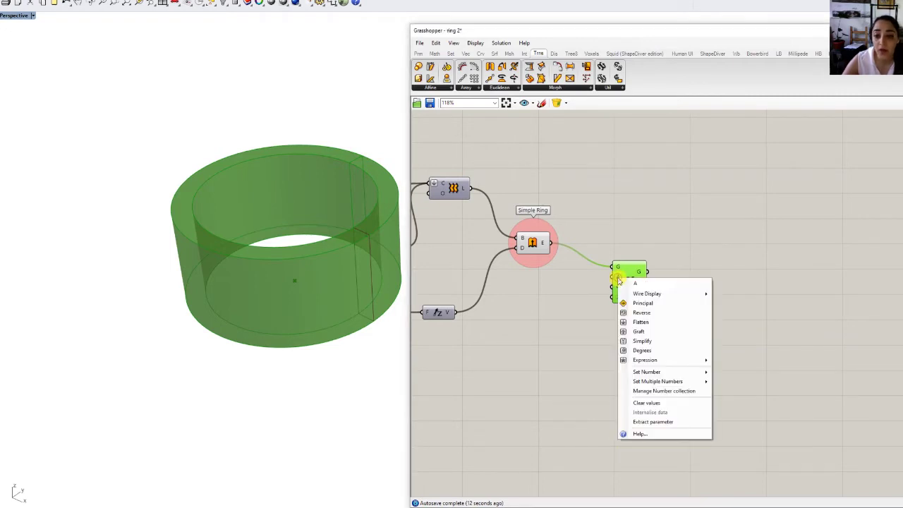
click(642, 350)
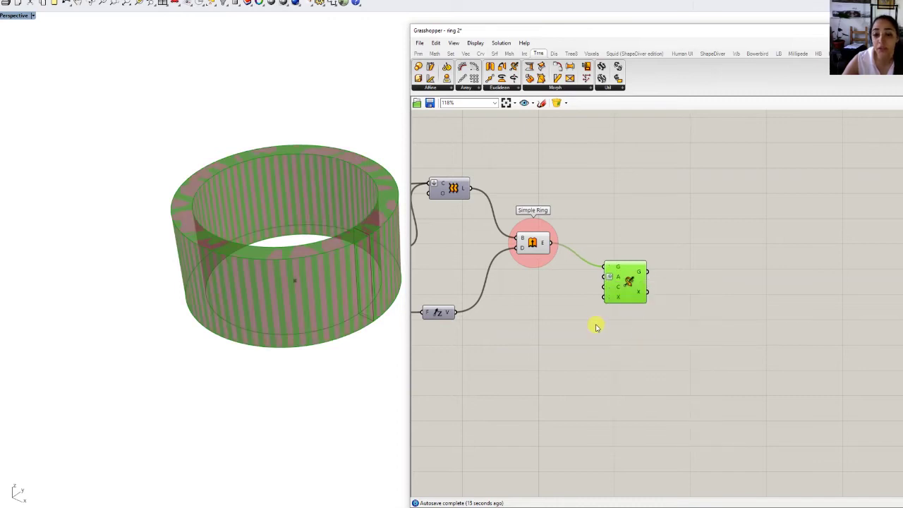
Create a number slider with value 90 and connect it to Rotate 3D's angle input
double_click(525, 308)
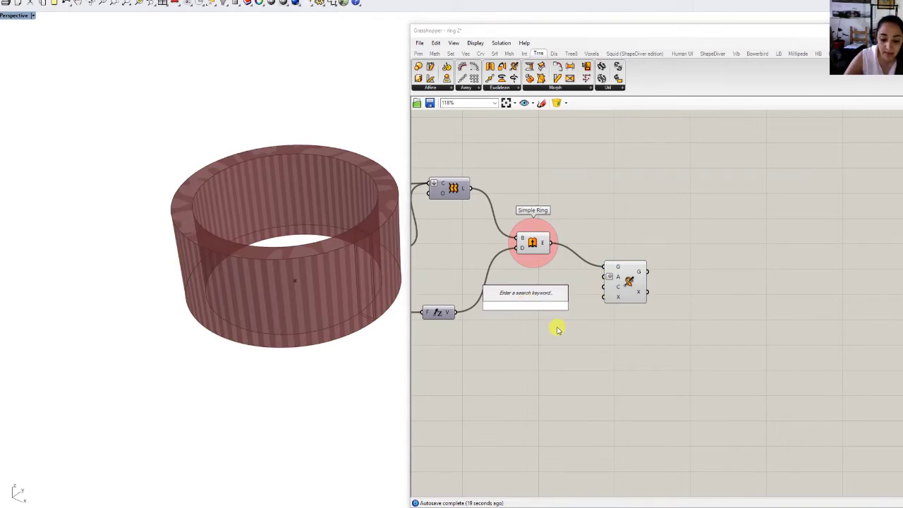
text(90)
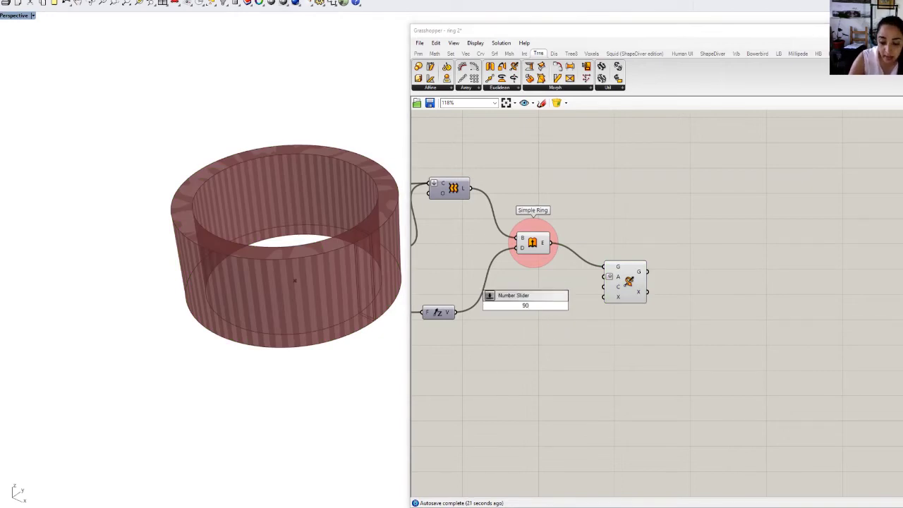
key(Return)
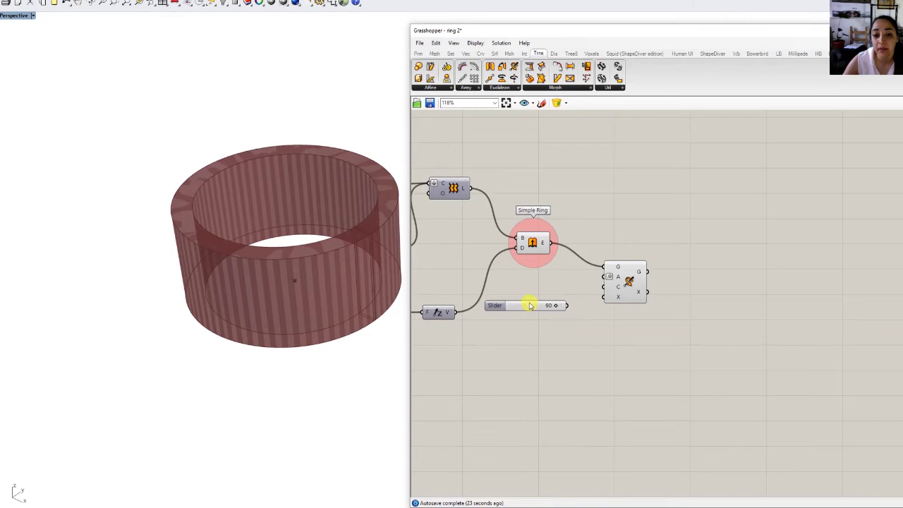
drag(529, 305, 546, 301)
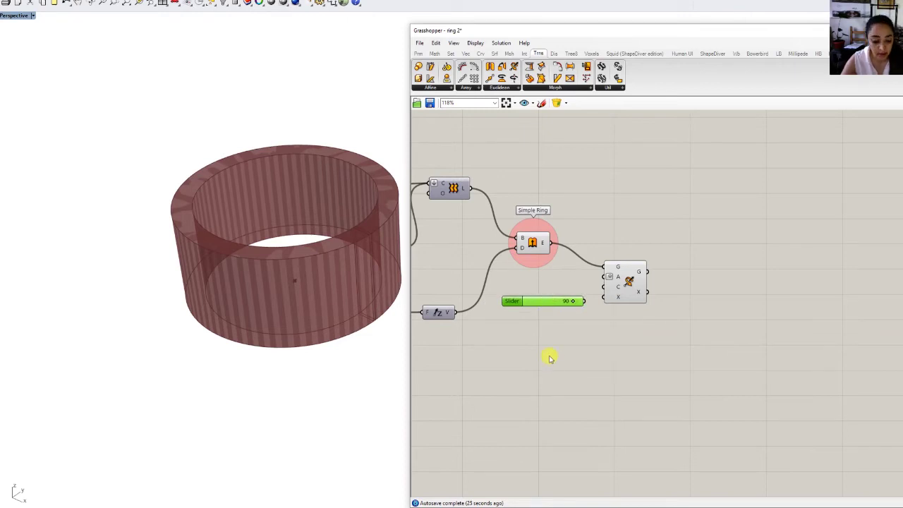
ctrl+alt+click(550, 302)
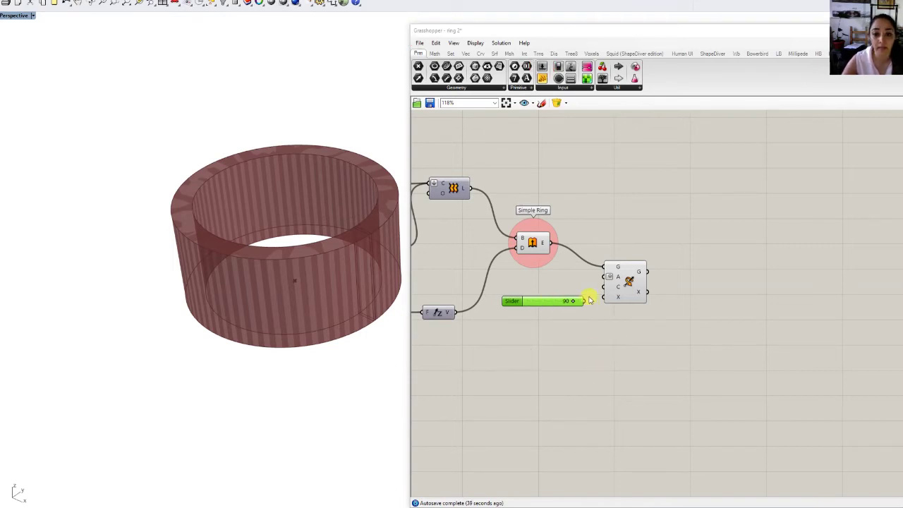
click(587, 301)
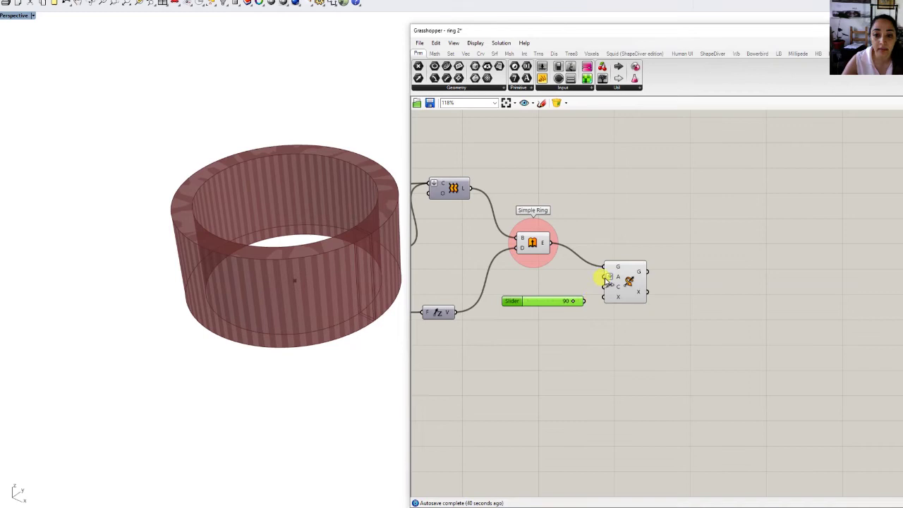
drag(605, 281, 585, 302)
Connect the base point component's output to Rotate 3D's center input
click(621, 284)
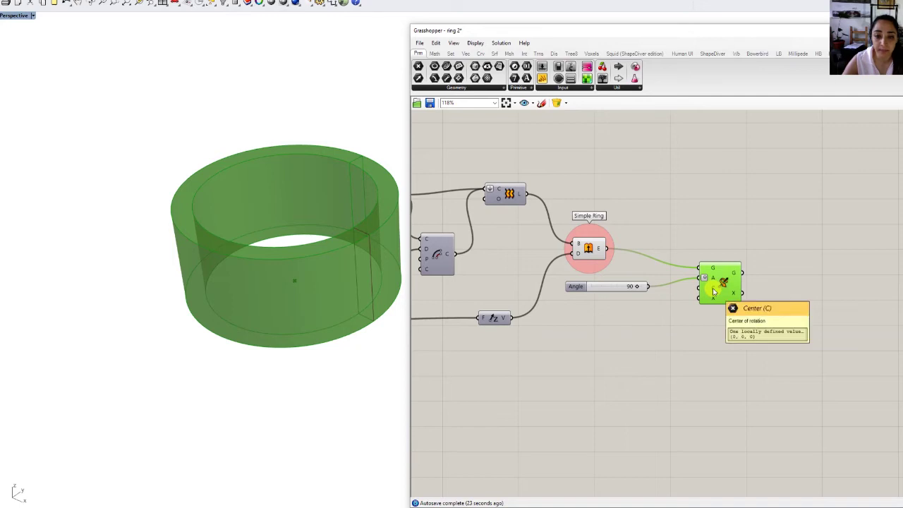
scroll(663, 336, down, 2)
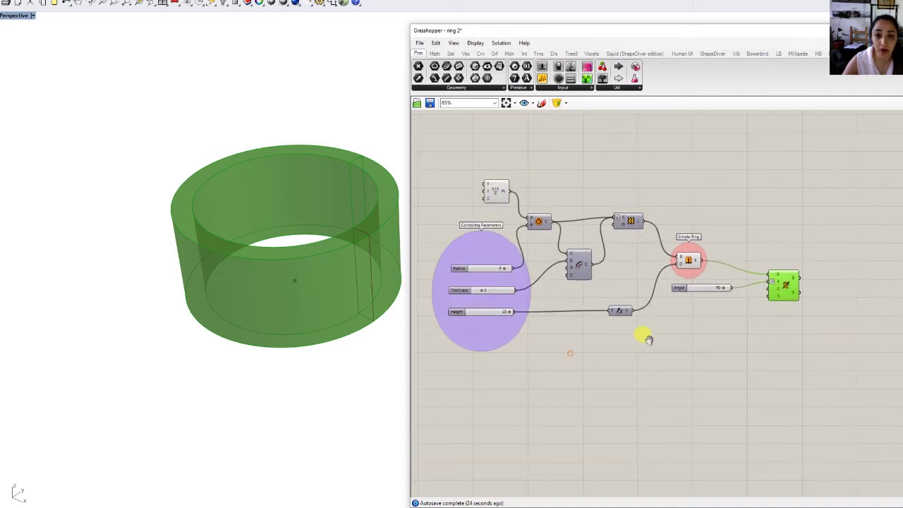
click(501, 192)
drag(509, 191, 767, 288)
right_drag(775, 332, 707, 306)
scroll(723, 280, up, 2)
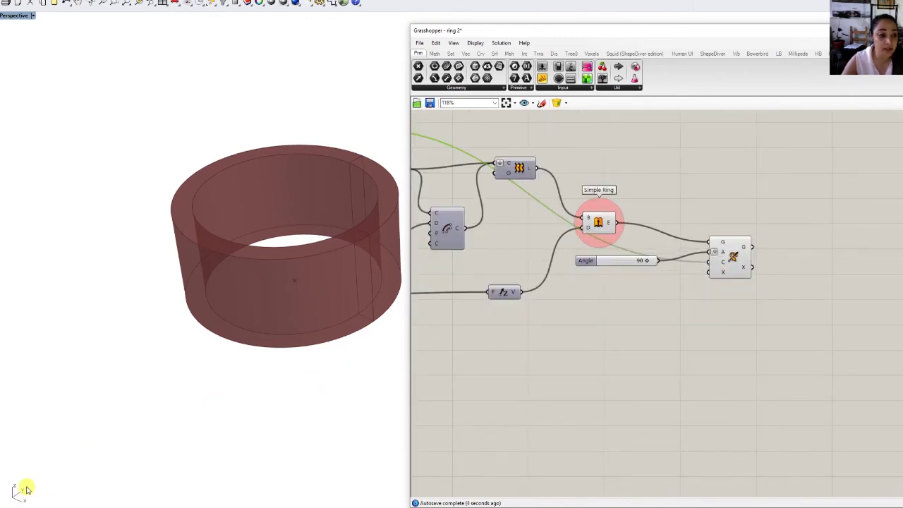
Add a Unit X vector and connect it to Rotate 3D's axis input
double_click(651, 311)
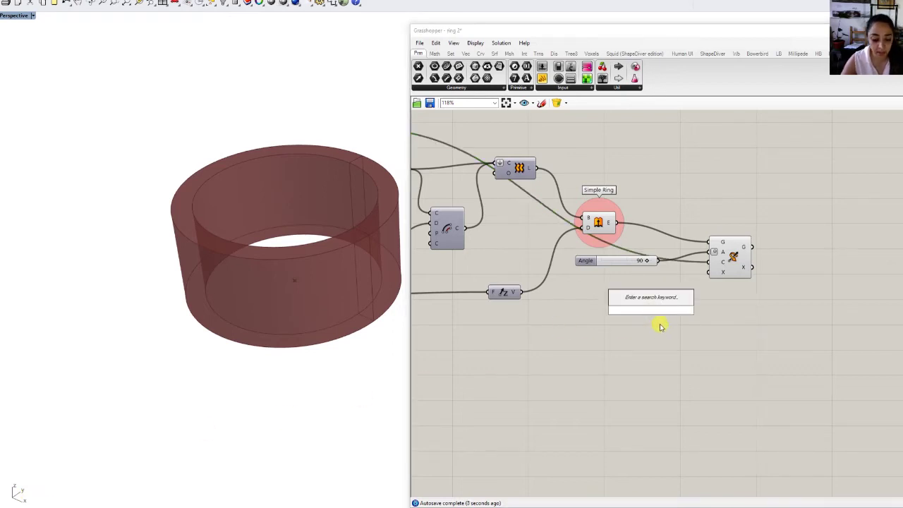
text(x)
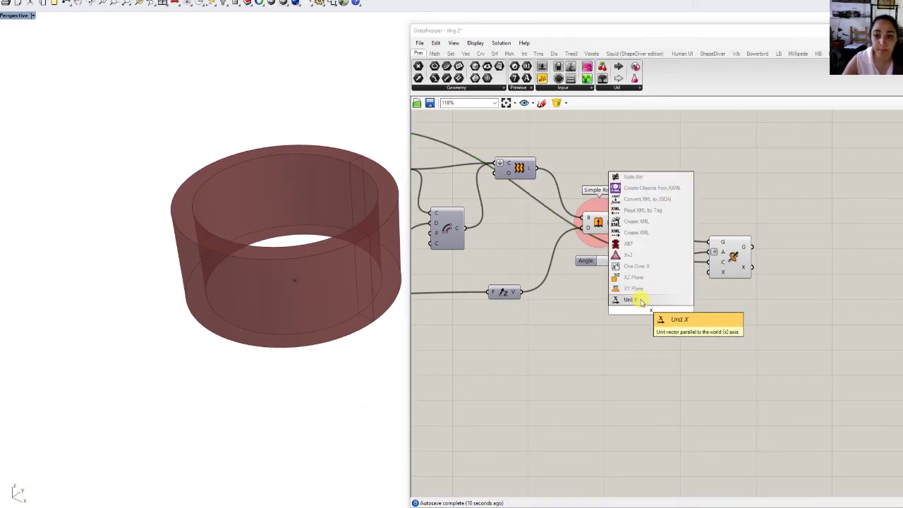
click(642, 302)
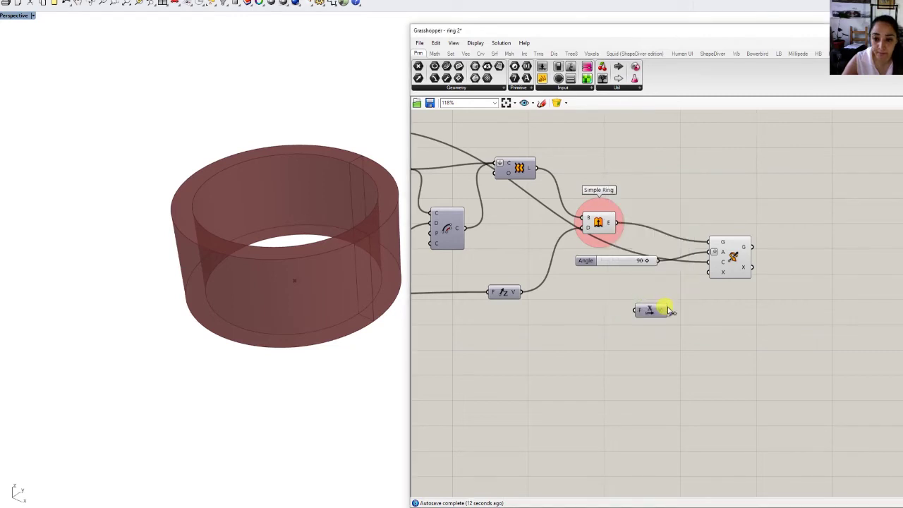
mouse_move(667, 310)
mouse_down()
mouse_move(708, 271)
mouse_move(660, 309)
mouse_up()
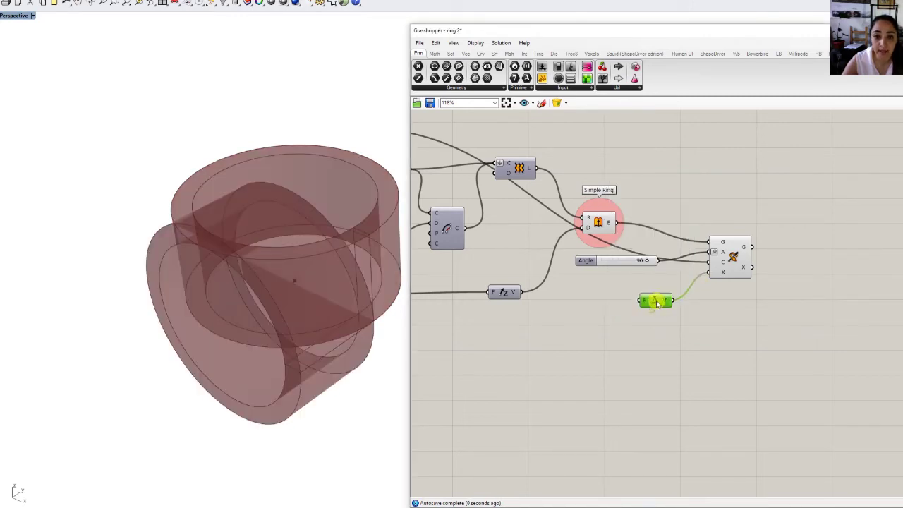
Try the rotation angle at 41 degrees, hide the Simple Ring extrusion's preview, and set the angle slider to 90
click(646, 260)
drag(646, 260, 622, 261)
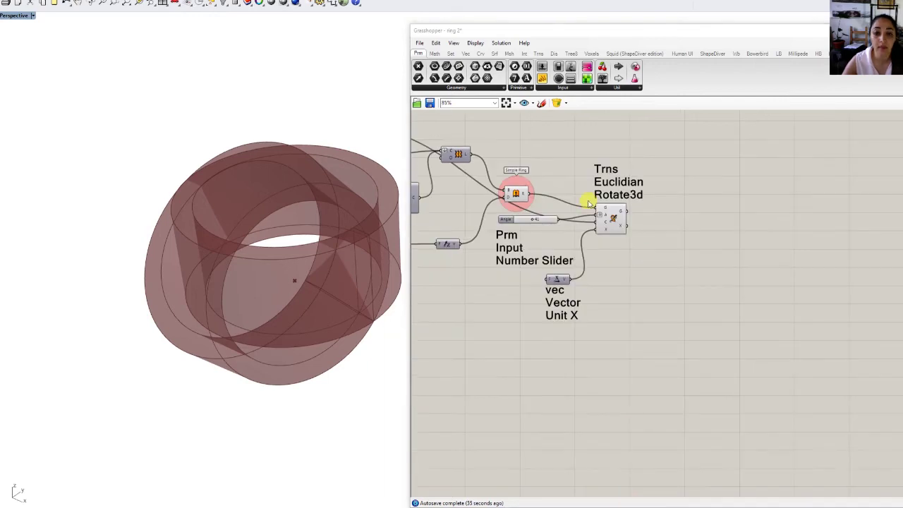
right_click(520, 202)
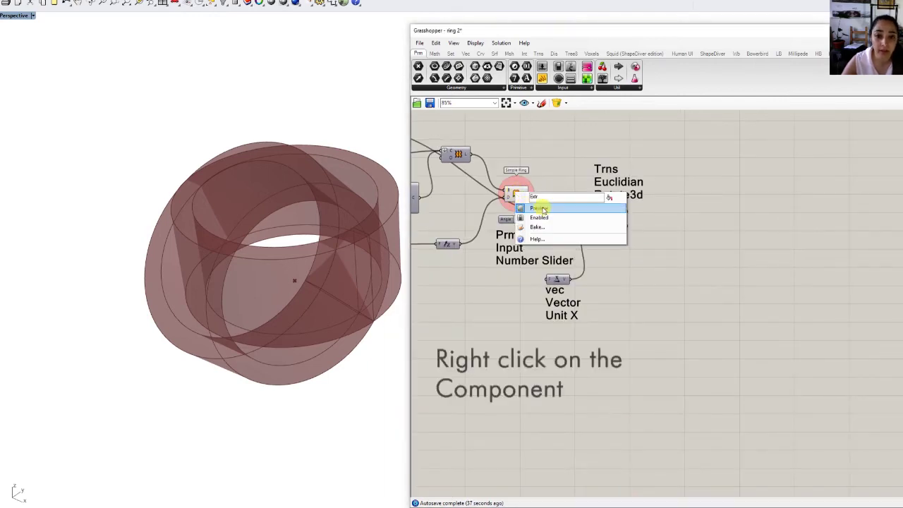
click(542, 209)
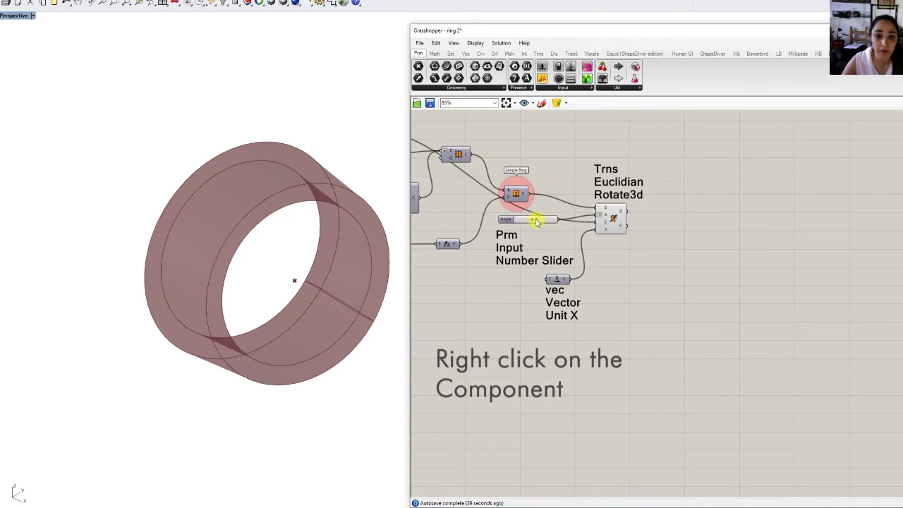
mouse_move(536, 219)
mouse_down()
mouse_move(527, 222)
mouse_move(536, 221)
mouse_up()
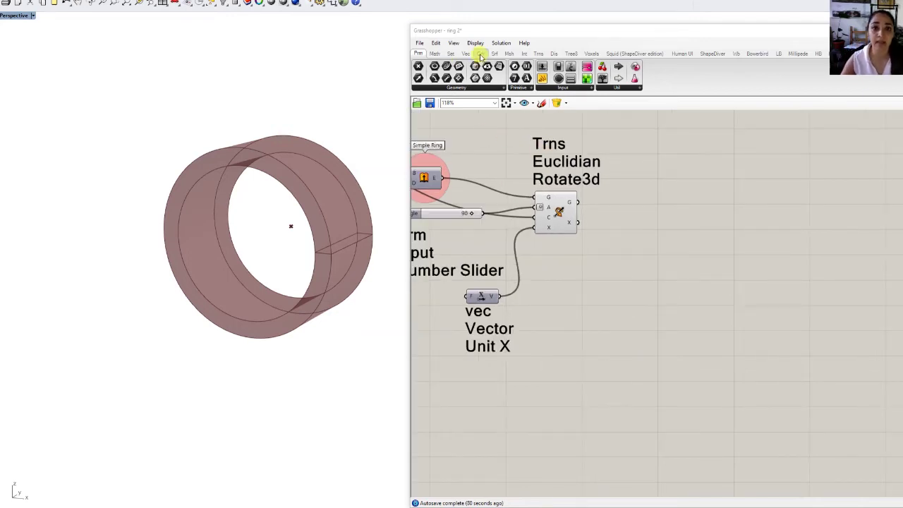
Add a Deconstruct Brep component and feed it the rotated ring geometry from Rotate 3D
click(495, 54)
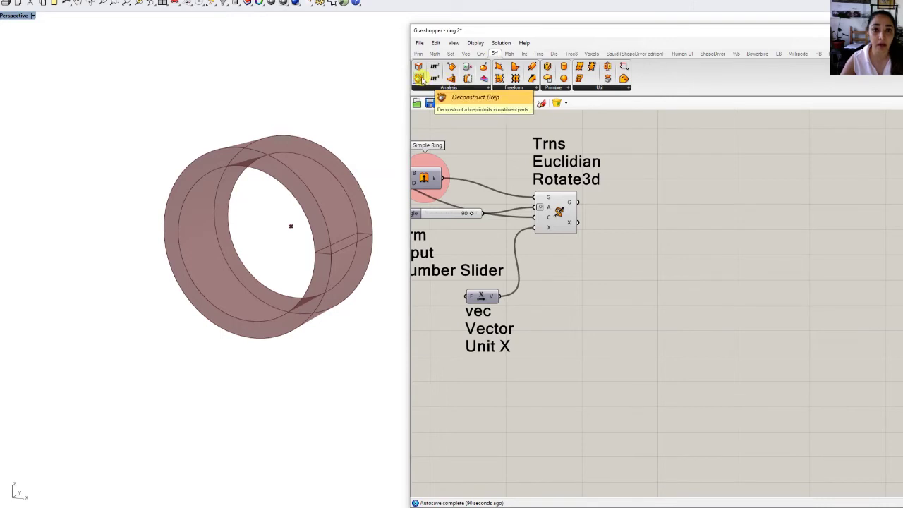
drag(418, 78, 642, 238)
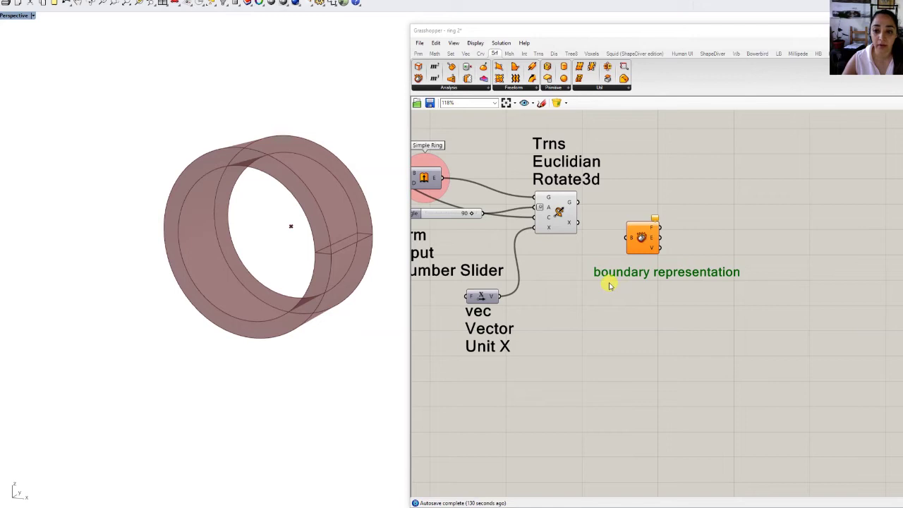
drag(644, 246, 644, 224)
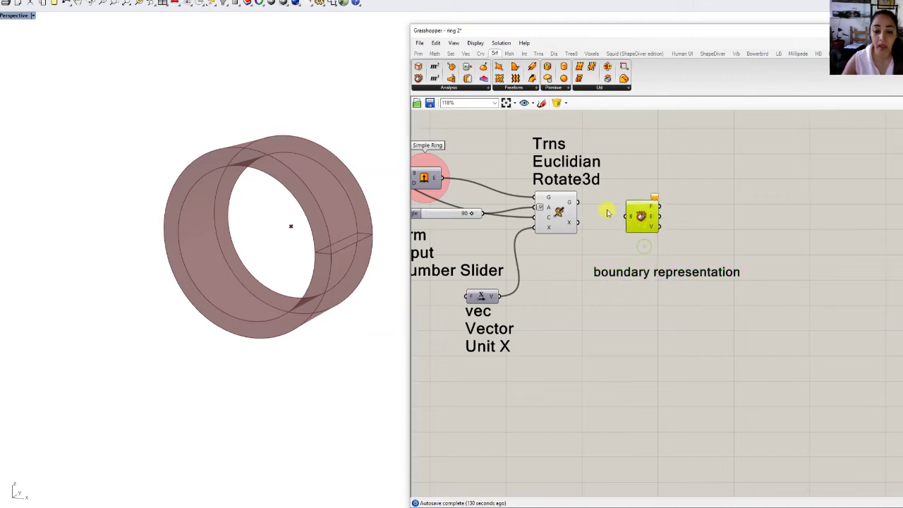
drag(577, 202, 632, 212)
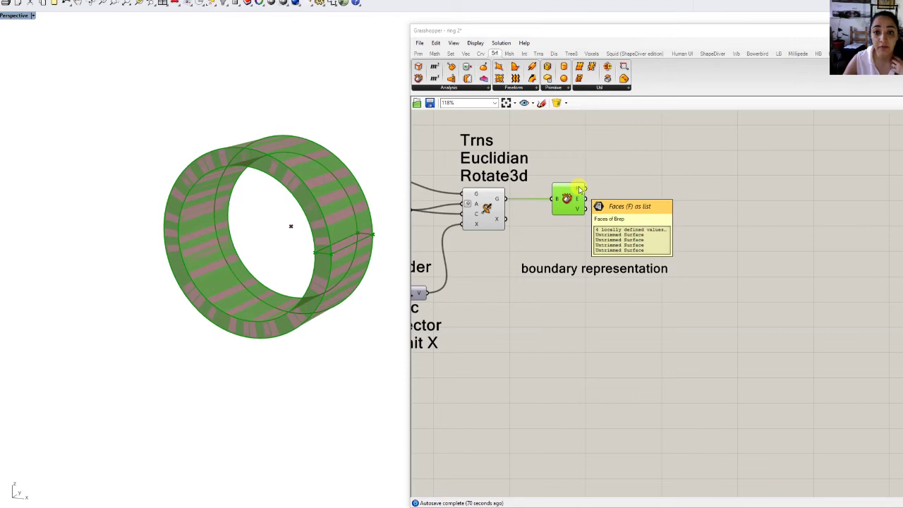
mouse_move(578, 200)
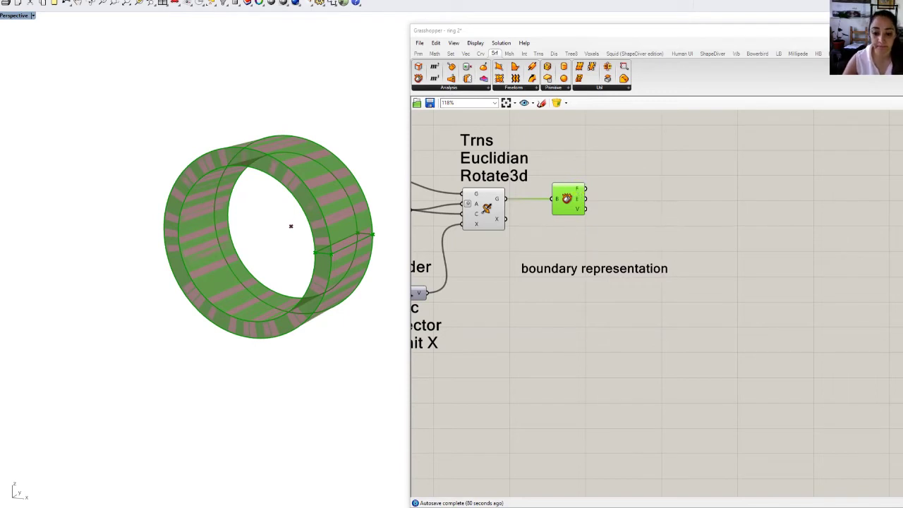
Add a List Item component after Deconstruct Brep
click(628, 221)
double_click(628, 220)
text(list ite)
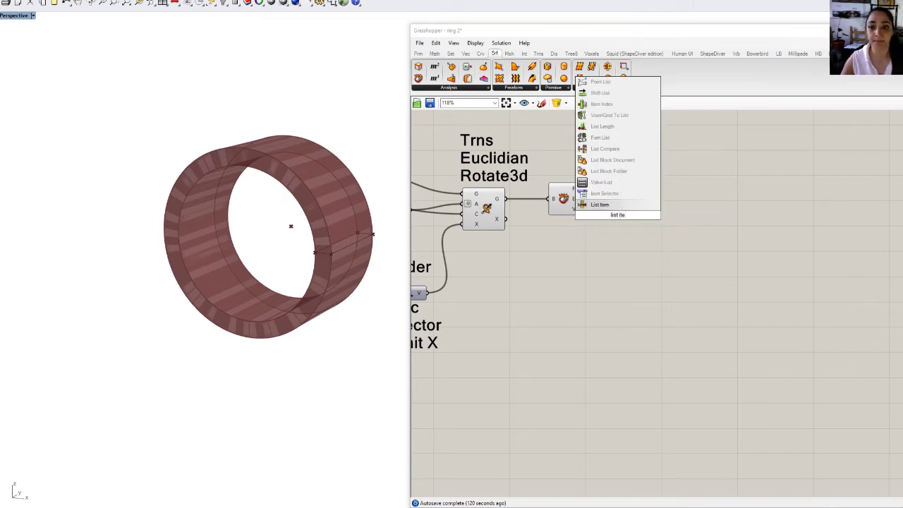
click(630, 206)
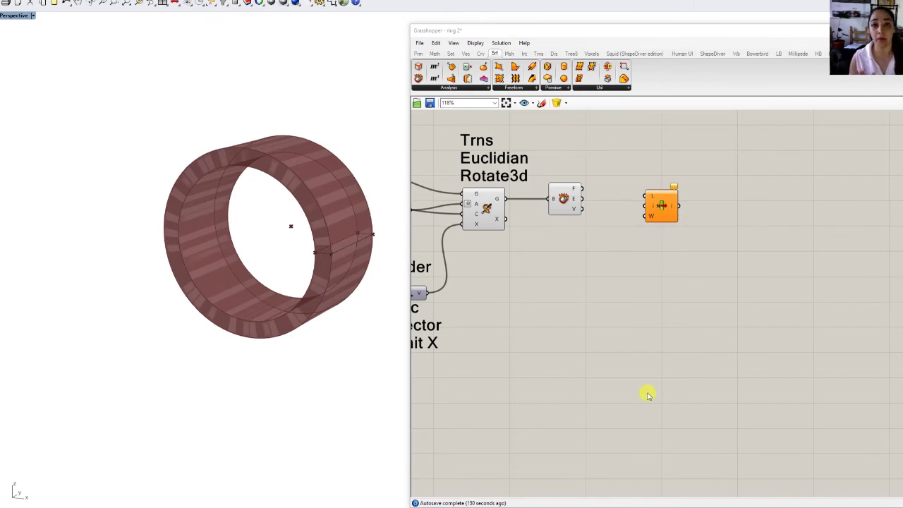
Add a Panel, feed it the faces output of Deconstruct Brep, and enlarge it to show the full face list
double_click(602, 272)
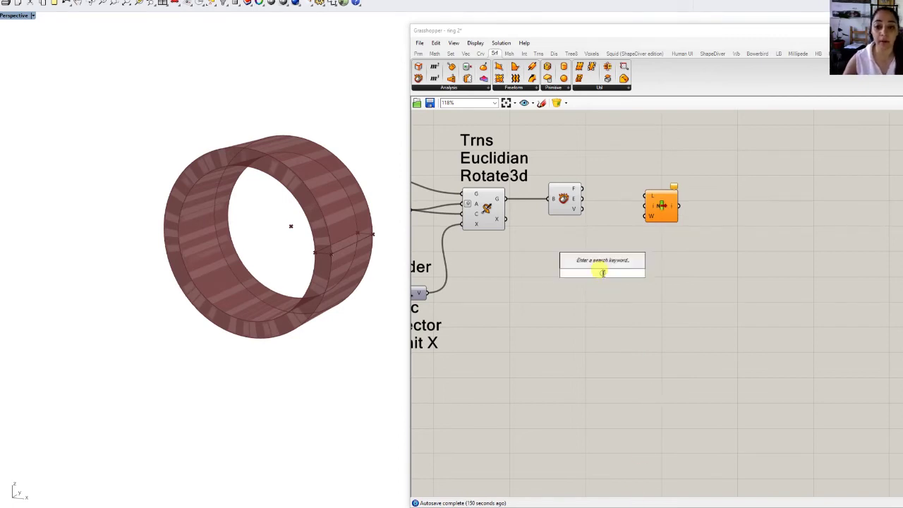
text(panel)
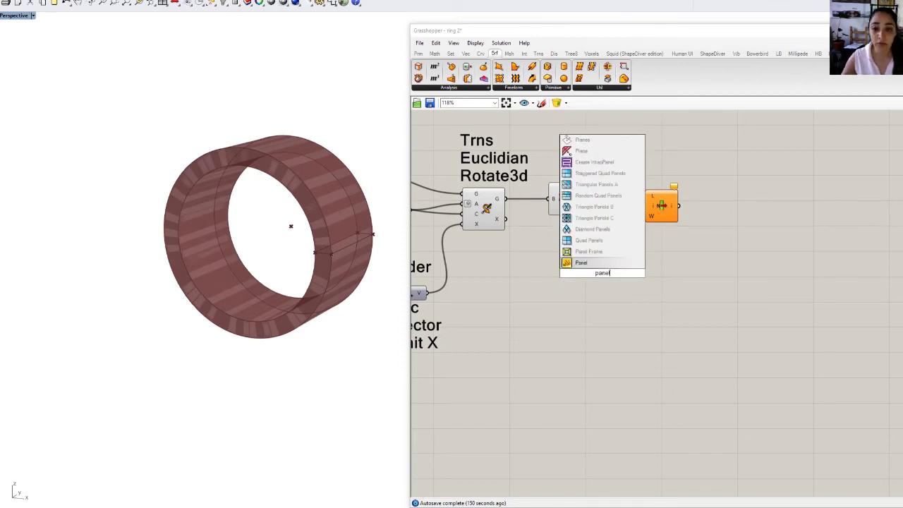
click(599, 263)
drag(588, 280, 600, 261)
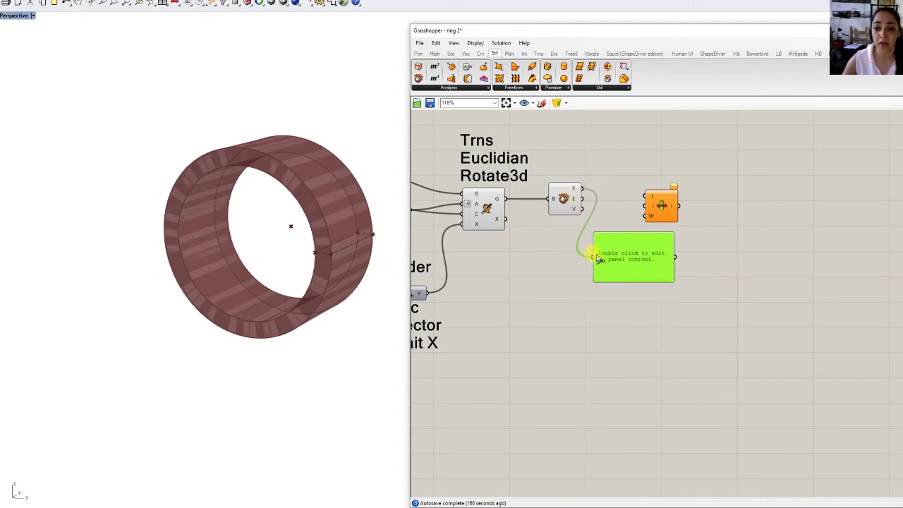
drag(576, 190, 594, 257)
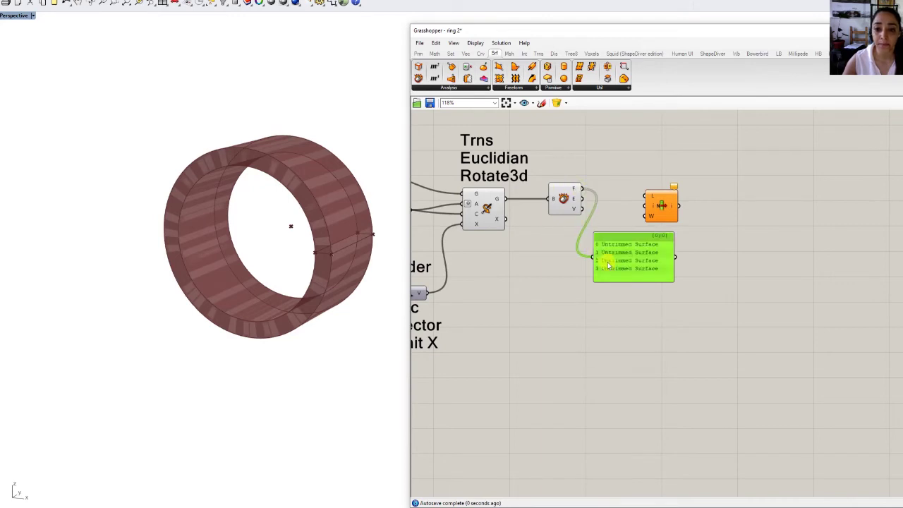
drag(634, 280, 635, 317)
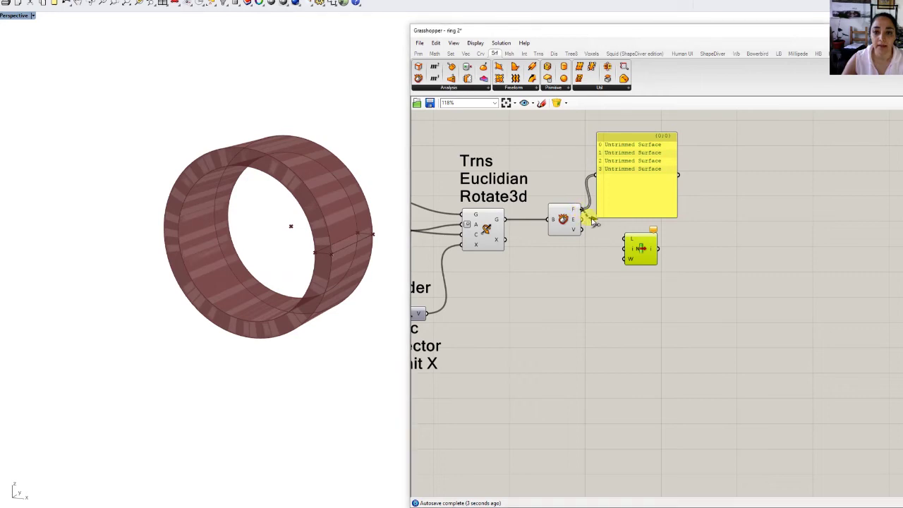
Connect Deconstruct Brep's faces output to List Item's list input and check the List Item output in the panel
drag(593, 222, 635, 243)
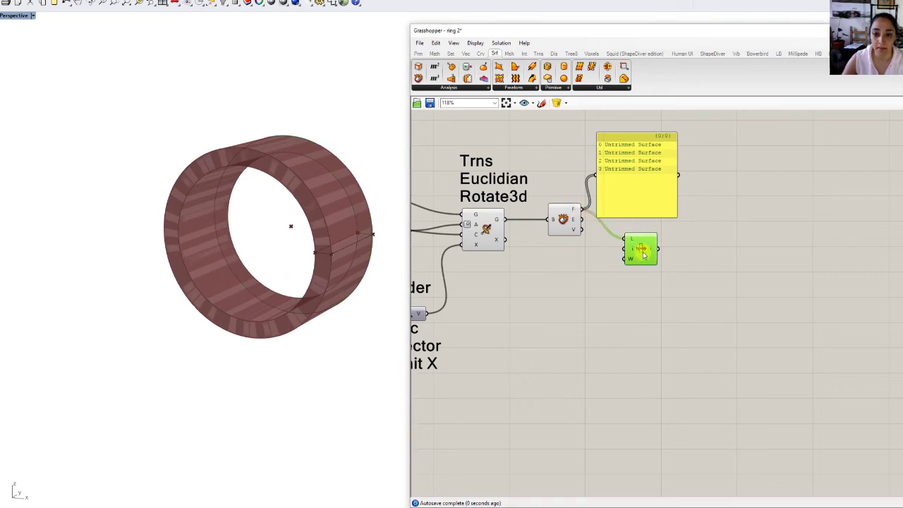
drag(643, 204, 725, 203)
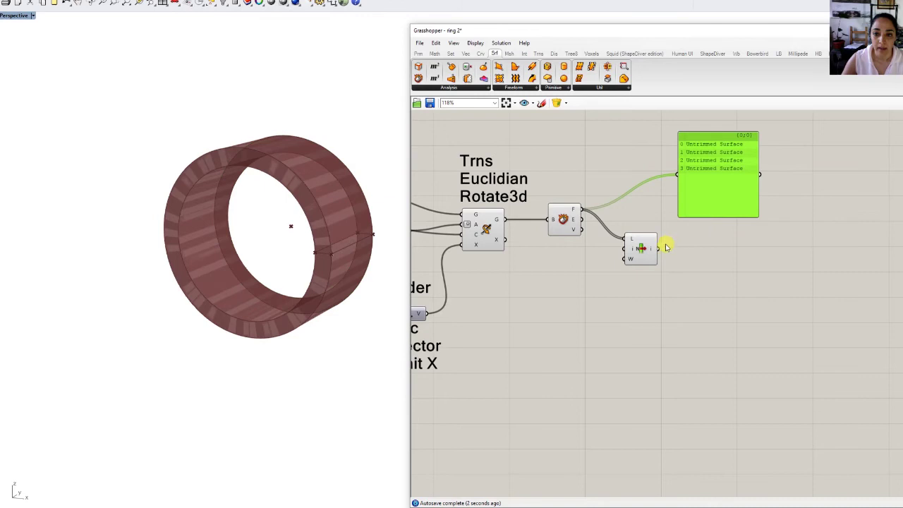
drag(658, 248, 678, 175)
drag(698, 194, 701, 234)
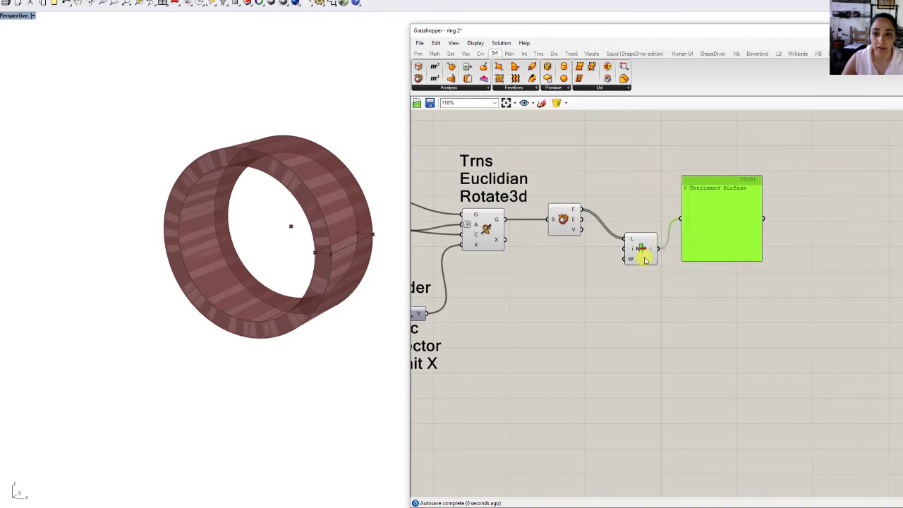
drag(643, 252, 642, 229)
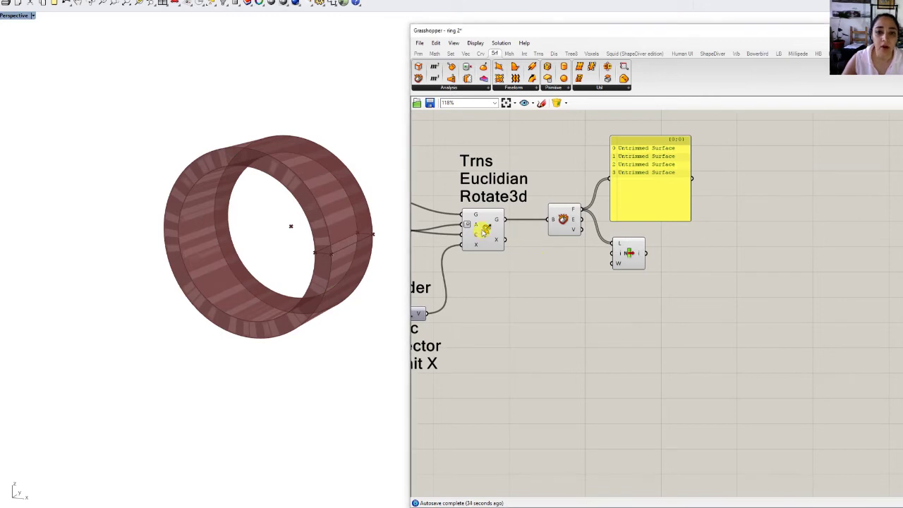
Turn off the geometry previews of Rotate 3D and Deconstruct Brep to isolate the List Item face
right_click(484, 231)
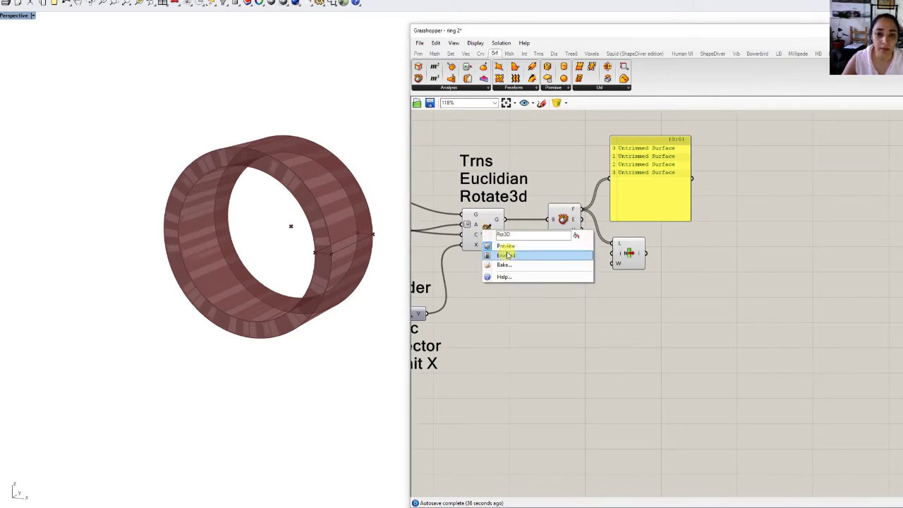
click(505, 246)
right_click(564, 220)
click(581, 235)
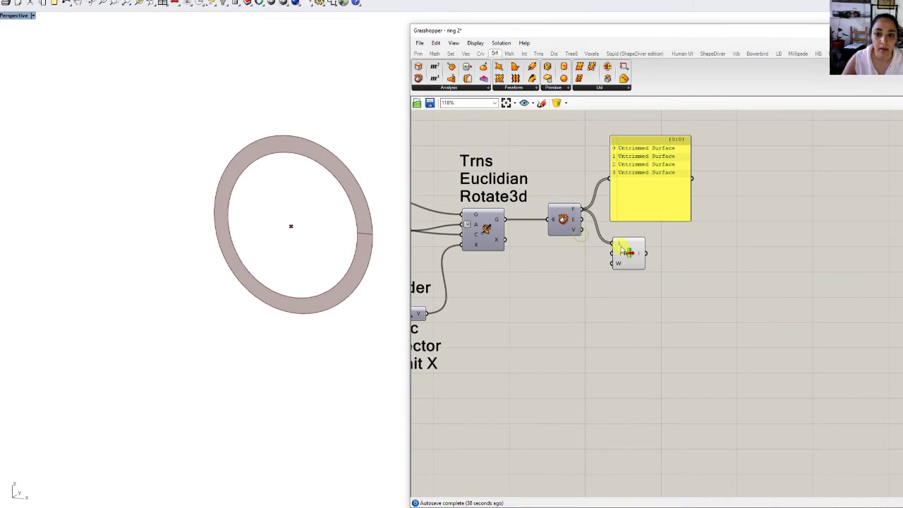
click(623, 247)
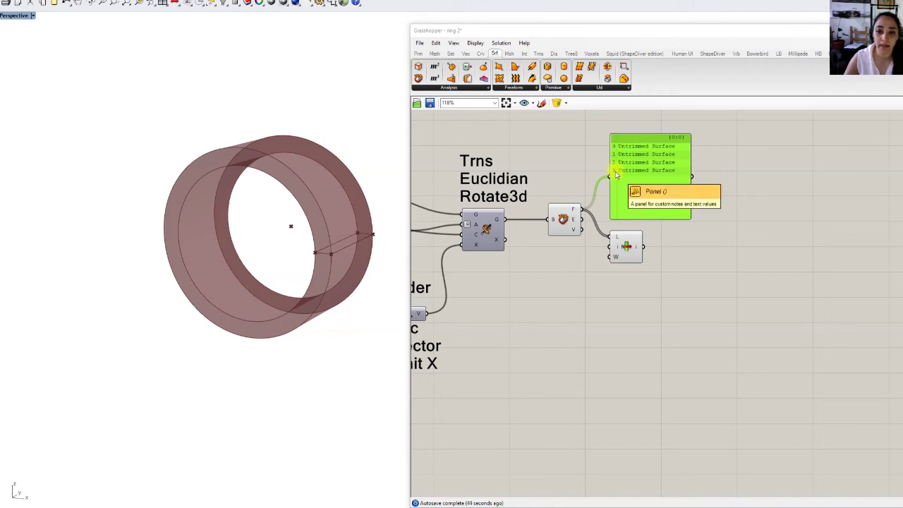
Add a number slider with value 2 and connect it to List Item's index input
double_click(566, 259)
text(2)
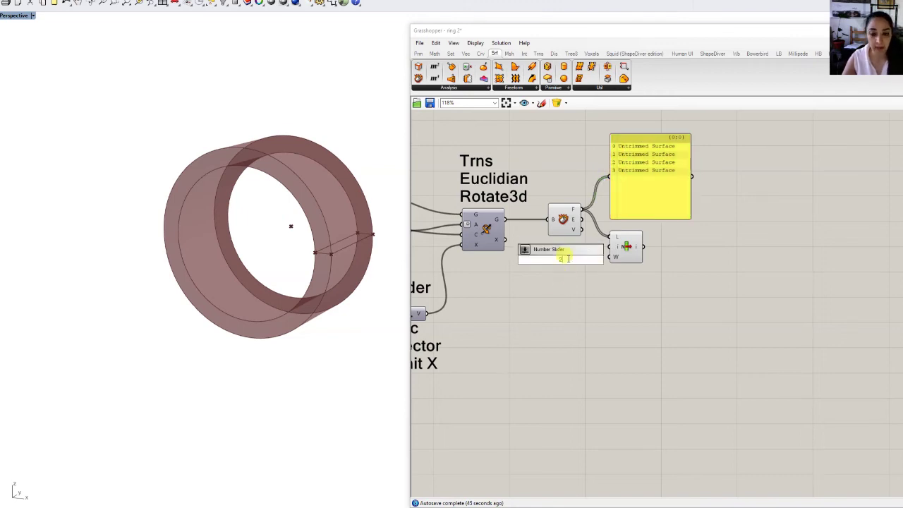
key(Return)
drag(606, 253, 617, 258)
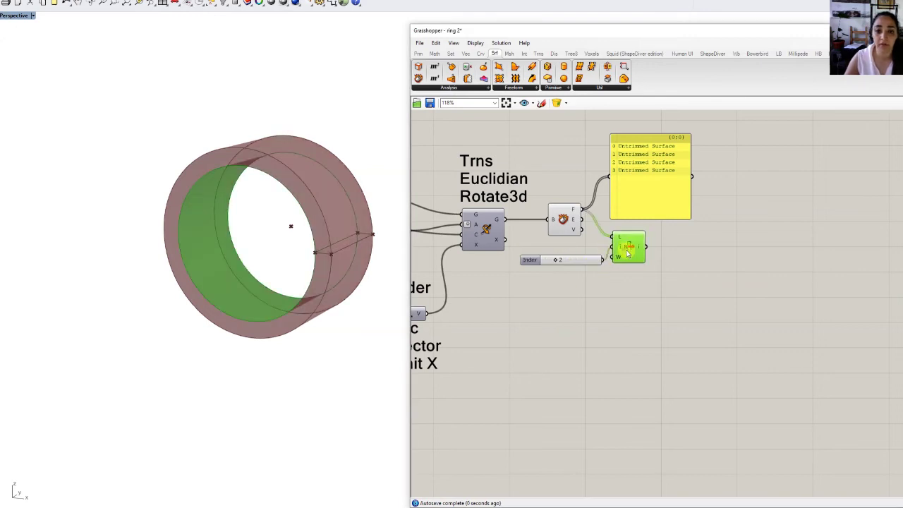
Set the index slider to 1 to pick the ring's outer face, and reposition the List Item component
drag(555, 260, 552, 261)
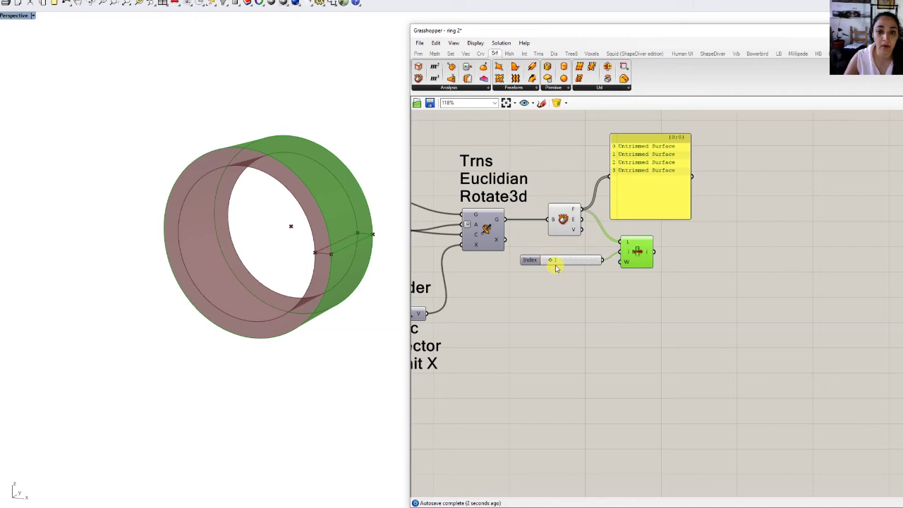
drag(635, 253, 634, 258)
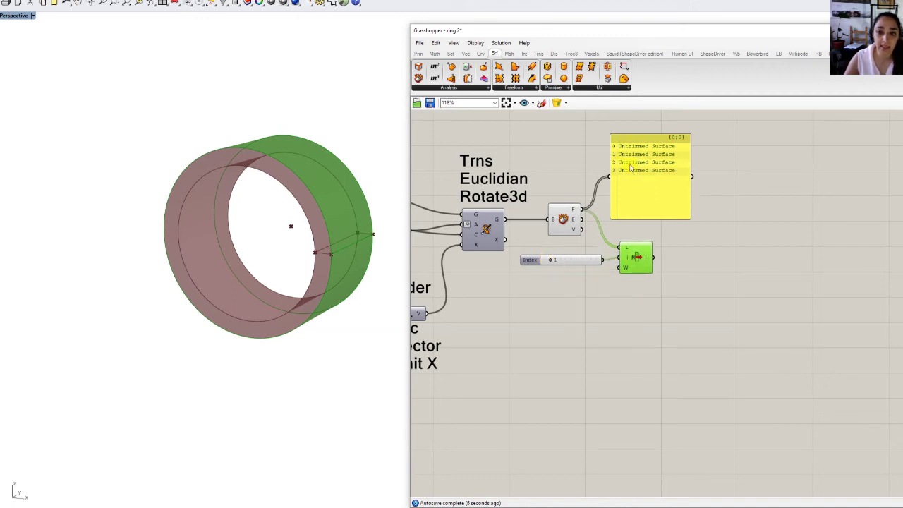
drag(634, 255, 630, 254)
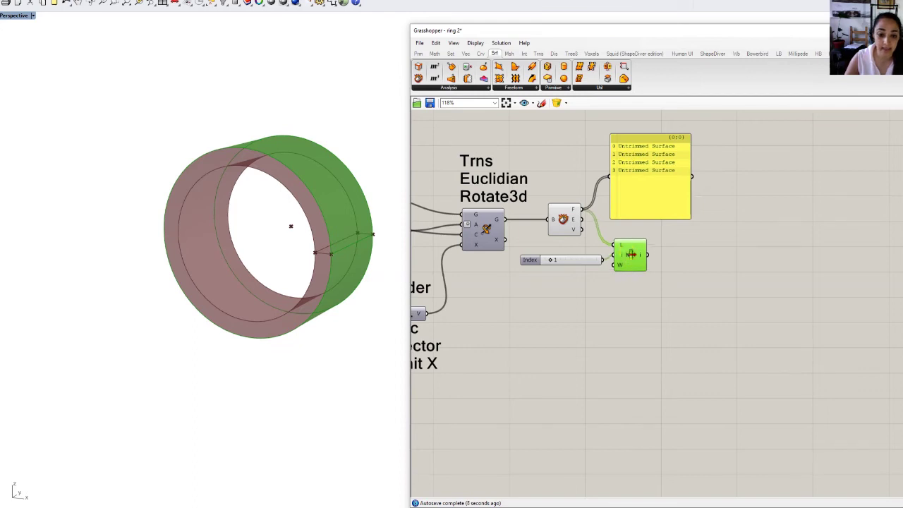
Add an XY Plane component below List Item
scroll(694, 427, down, 3)
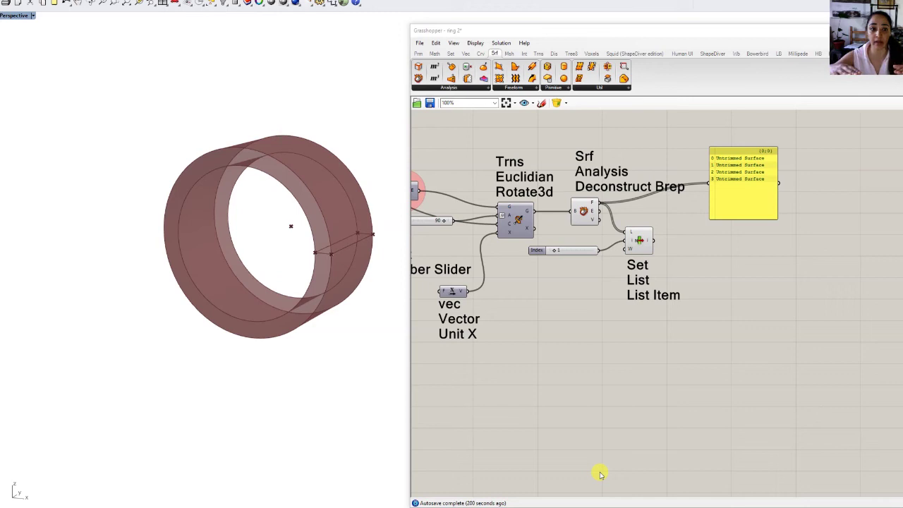
double_click(622, 349)
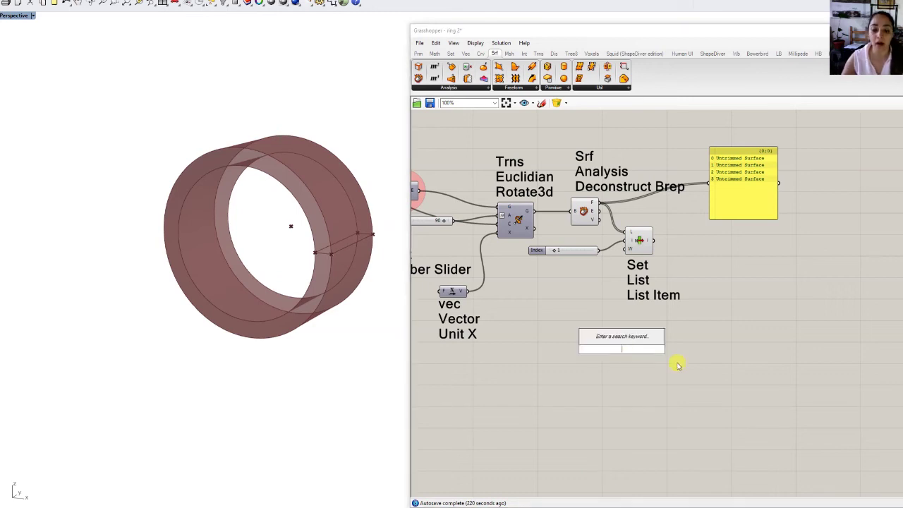
text(xy)
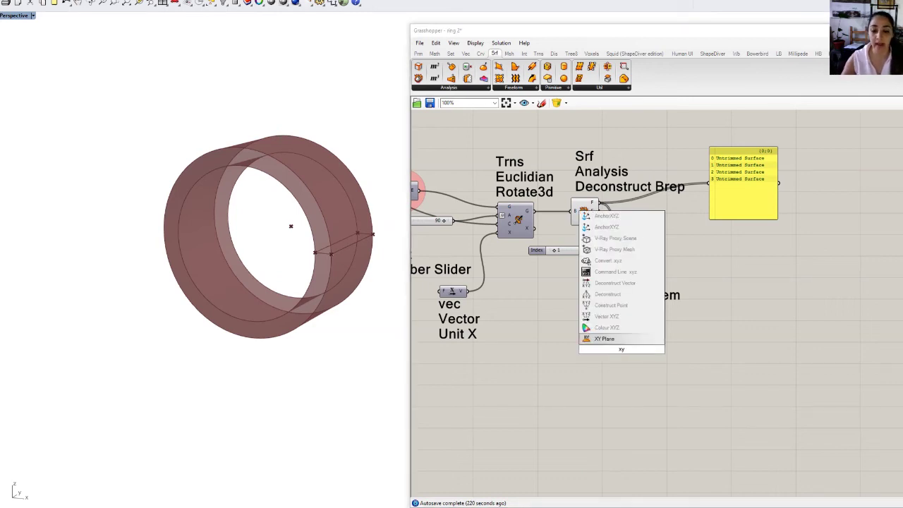
click(624, 357)
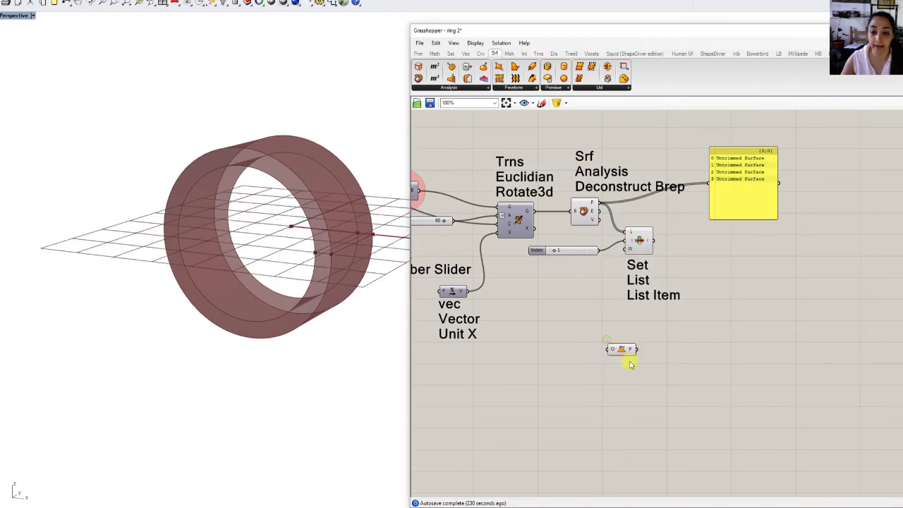
drag(643, 340, 652, 335)
scroll(600, 364, up, 2)
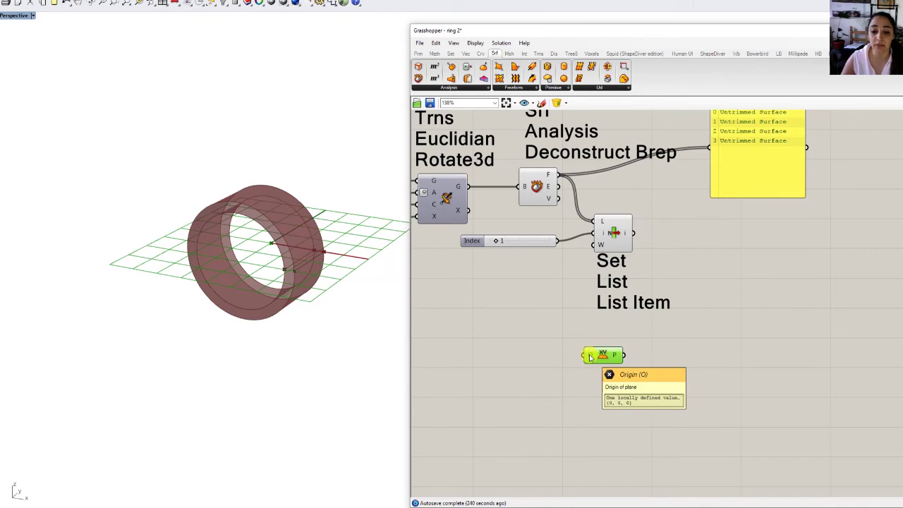
Connect the output of the point component at the start of the definition to XY Plane's origin input
right_drag(302, 239, 409, 204)
scroll(363, 201, up, 7)
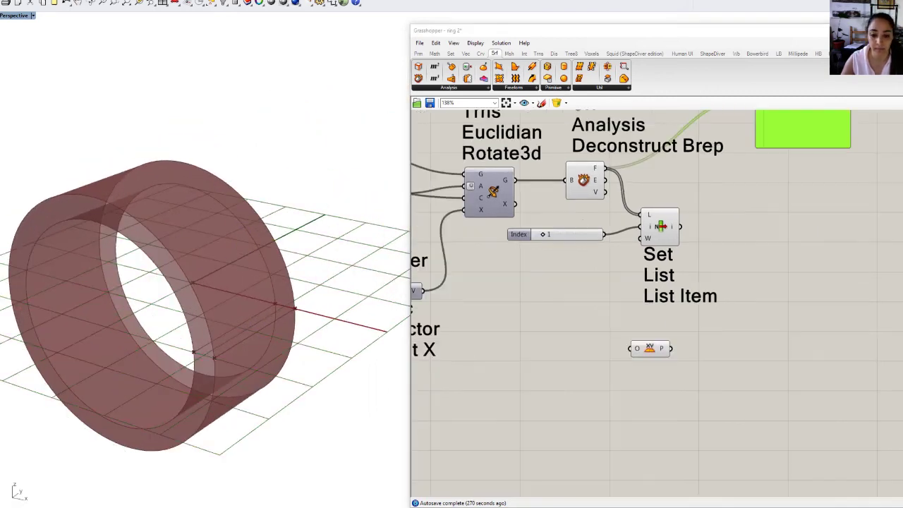
scroll(743, 347, down, 2)
right_drag(615, 342, 722, 345)
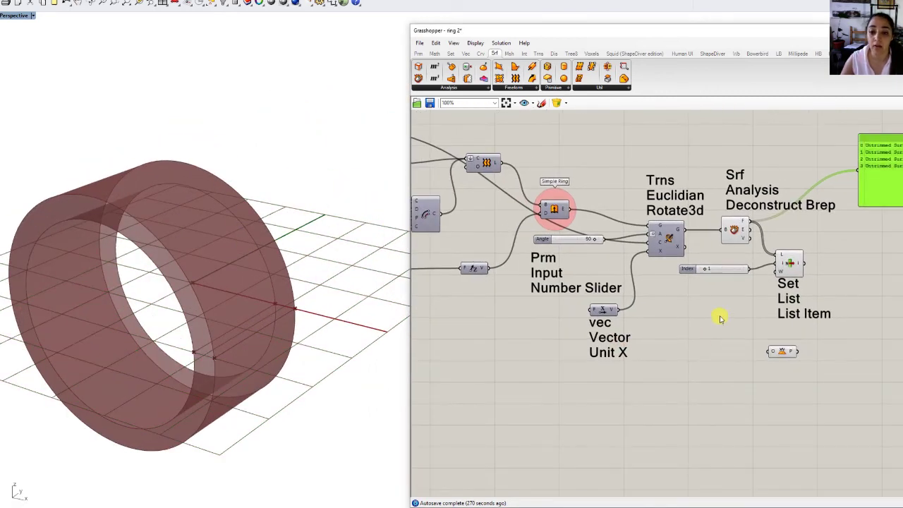
scroll(720, 319, down, 2)
click(445, 205)
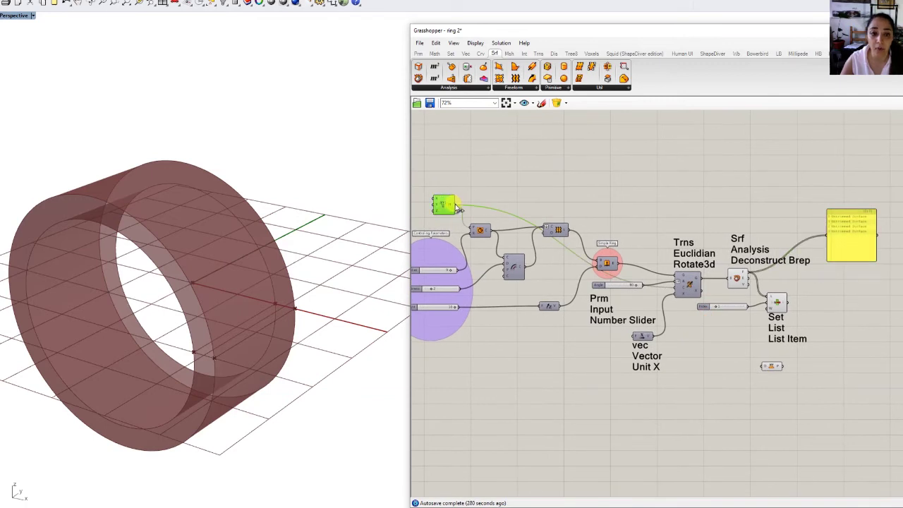
drag(458, 207, 762, 366)
scroll(767, 380, up, 3)
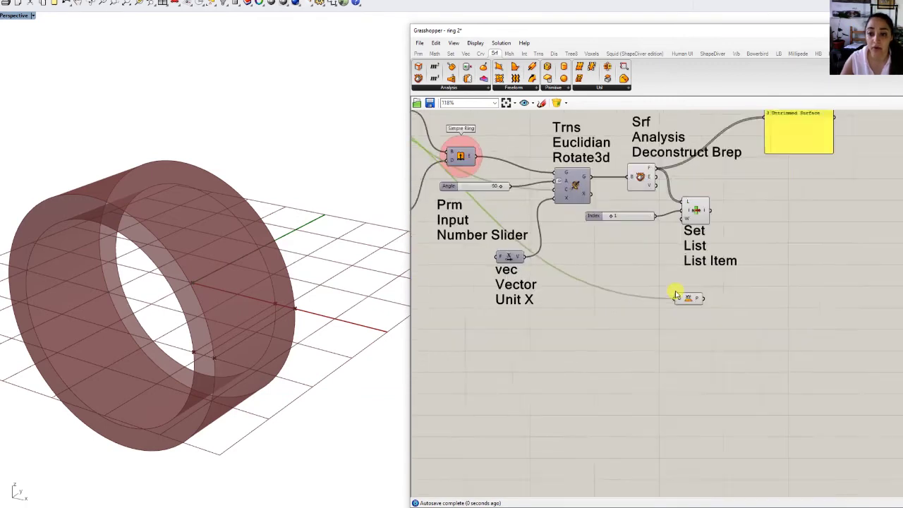
click(655, 294)
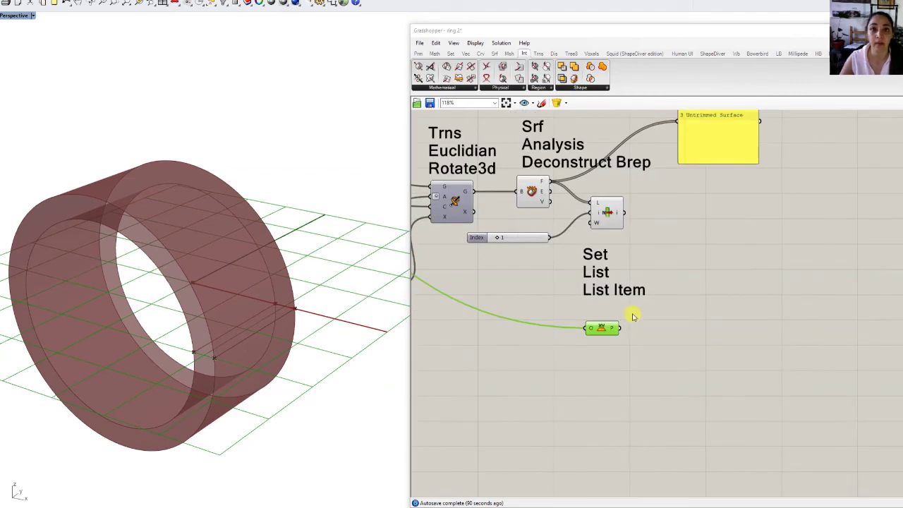
Add a Brep | Plane intersection component, feeding List Item into its brep input and XY Plane into its plane input
click(610, 223)
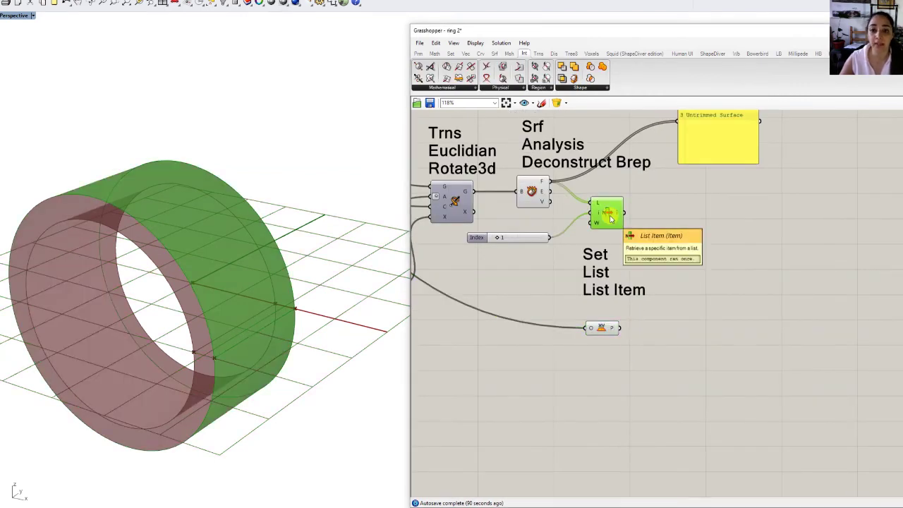
click(601, 330)
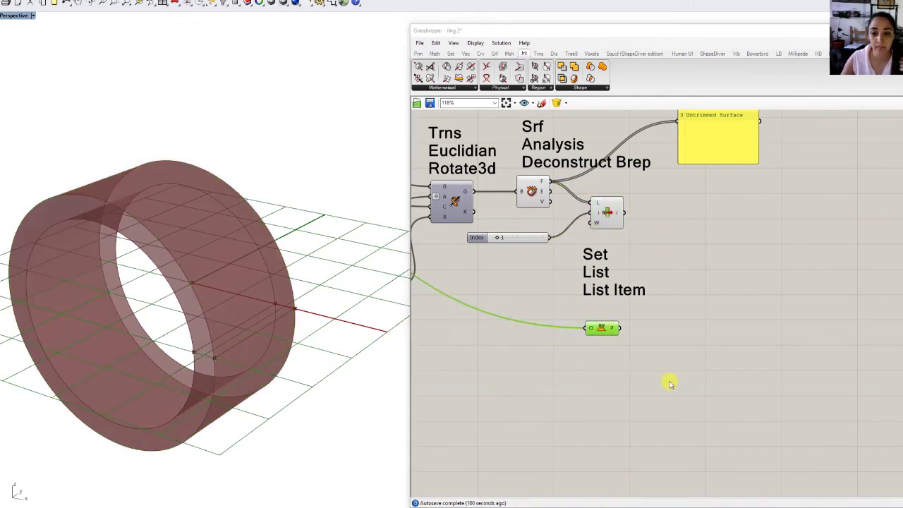
click(526, 53)
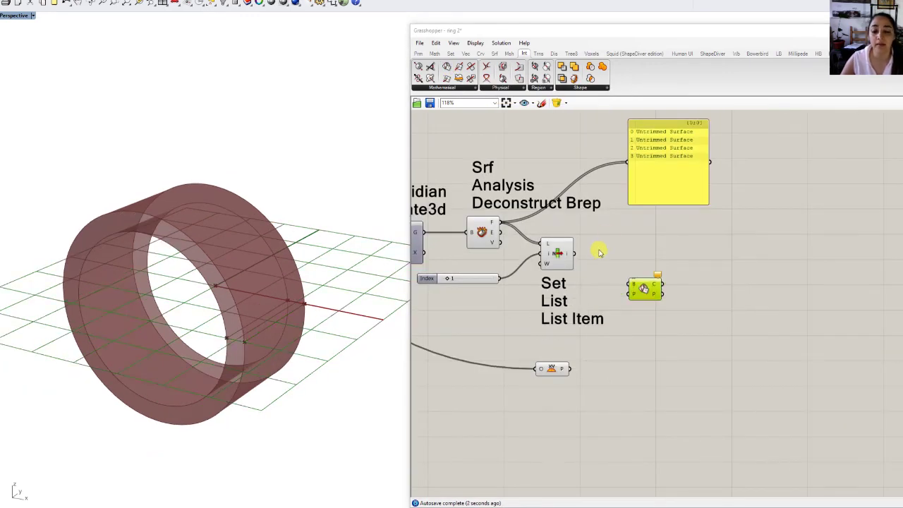
drag(575, 256, 630, 285)
drag(579, 361, 632, 286)
click(689, 325)
Duplicate the face list panel and connect the Brep | Plane curves output to the copy
alt+drag(663, 184, 720, 261)
scroll(670, 293, up, 3)
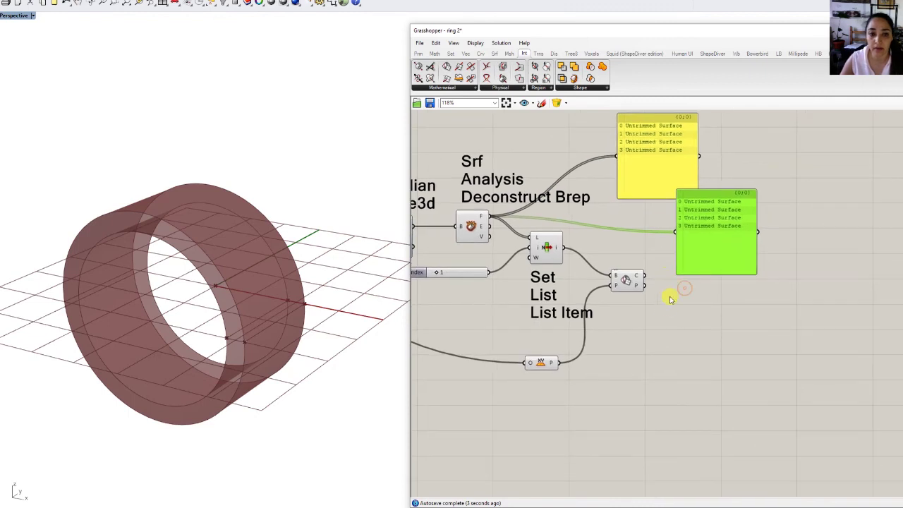
drag(637, 267, 679, 200)
click(611, 267)
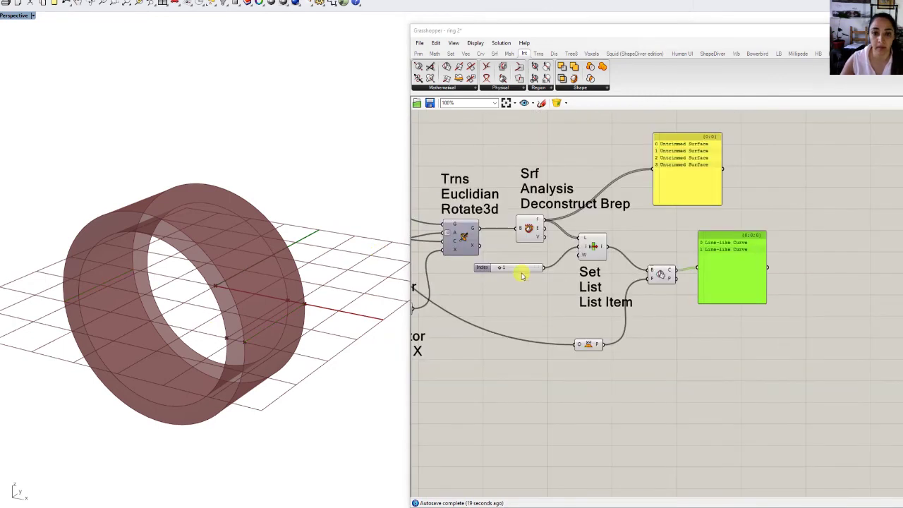
Hide Deconstruct Brep's preview and highlight the outer face from List Item in the viewport
right_click(530, 227)
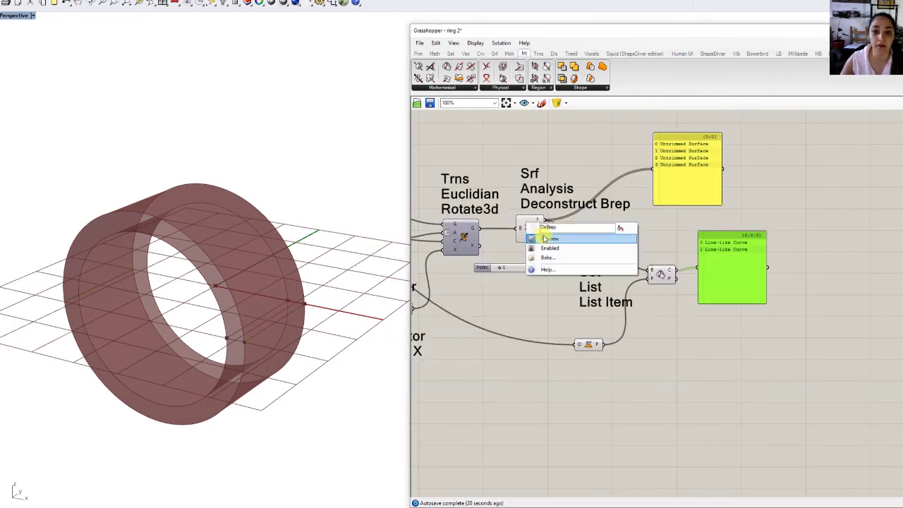
click(573, 245)
click(592, 248)
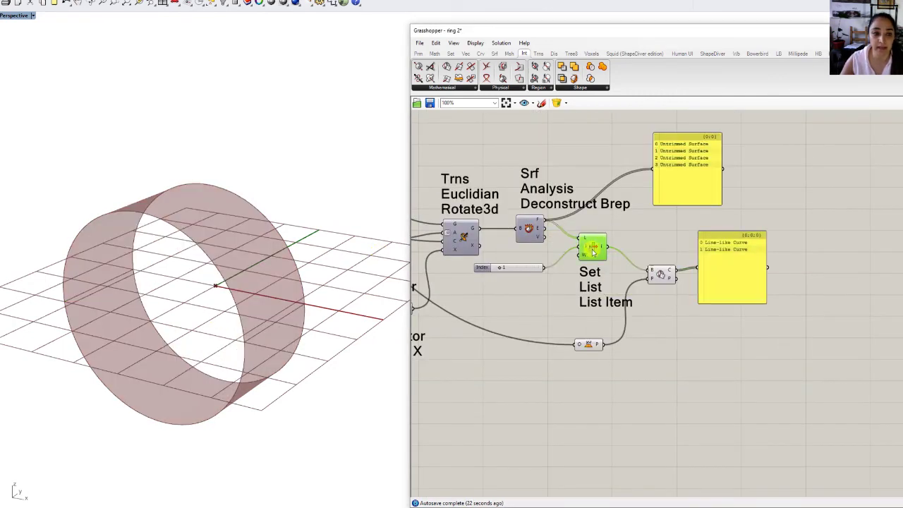
click(650, 318)
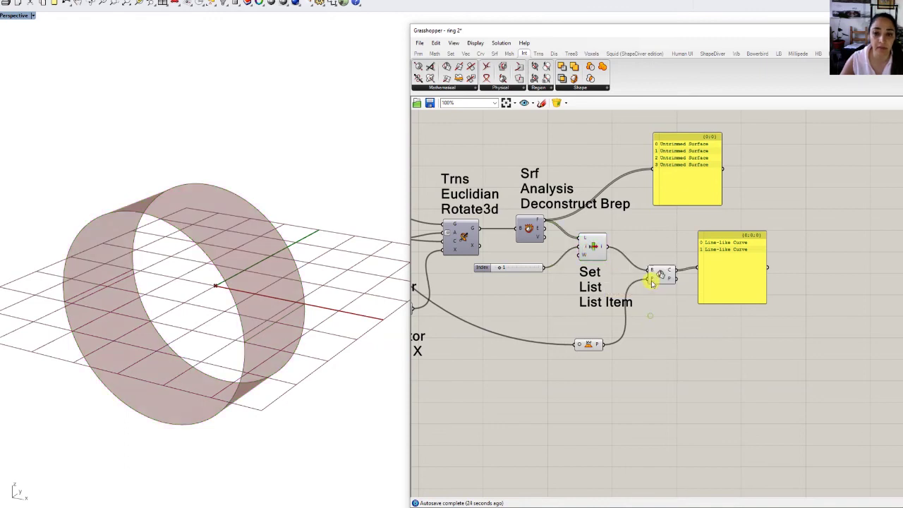
Add a Surface Split component, feeding List Item into its surface input and the Brep | Plane curves into its curves input, and move the curves panel clear
click(660, 275)
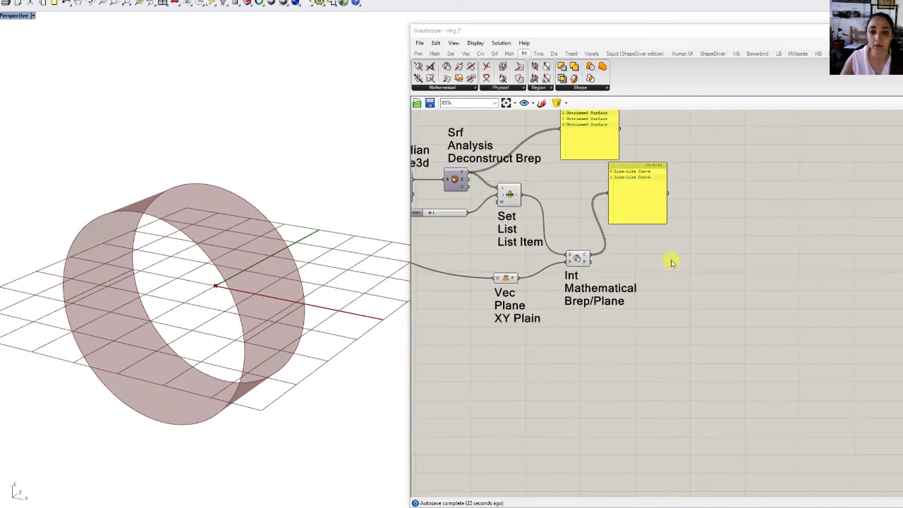
click(524, 54)
click(500, 88)
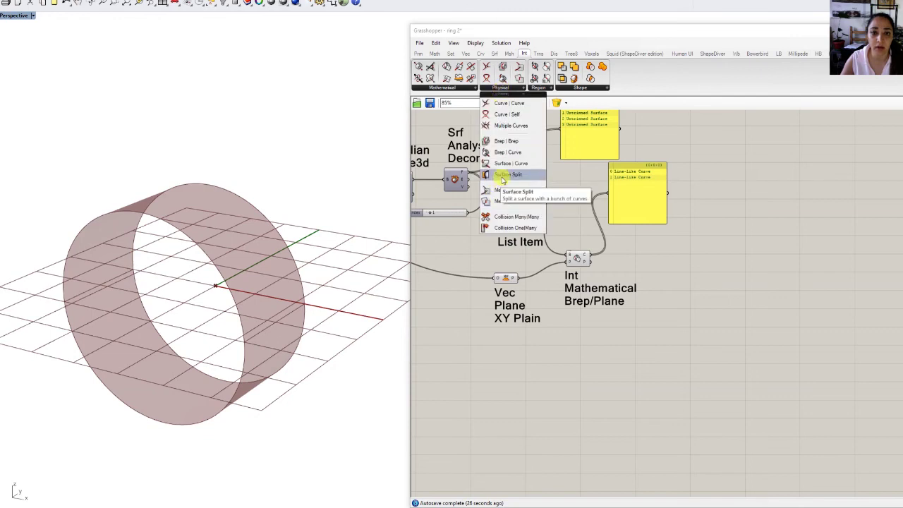
click(502, 174)
click(660, 277)
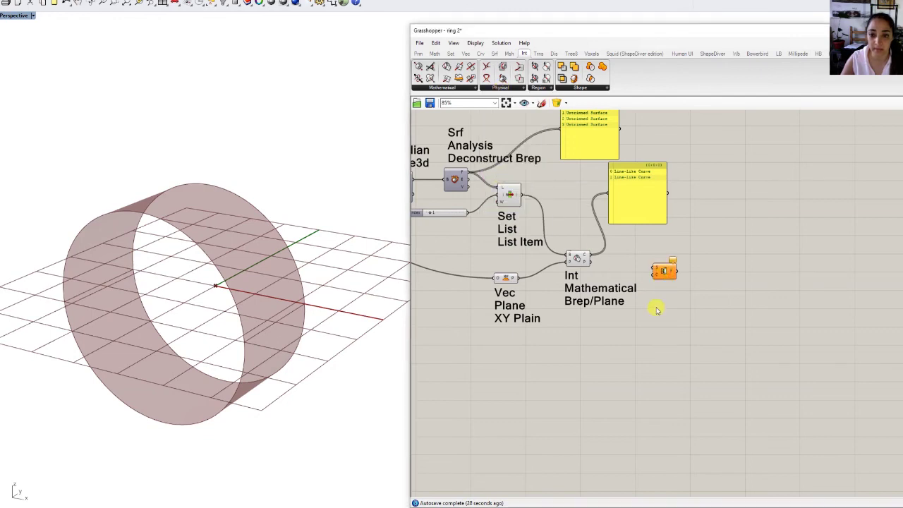
drag(523, 196, 656, 249)
drag(593, 261, 651, 251)
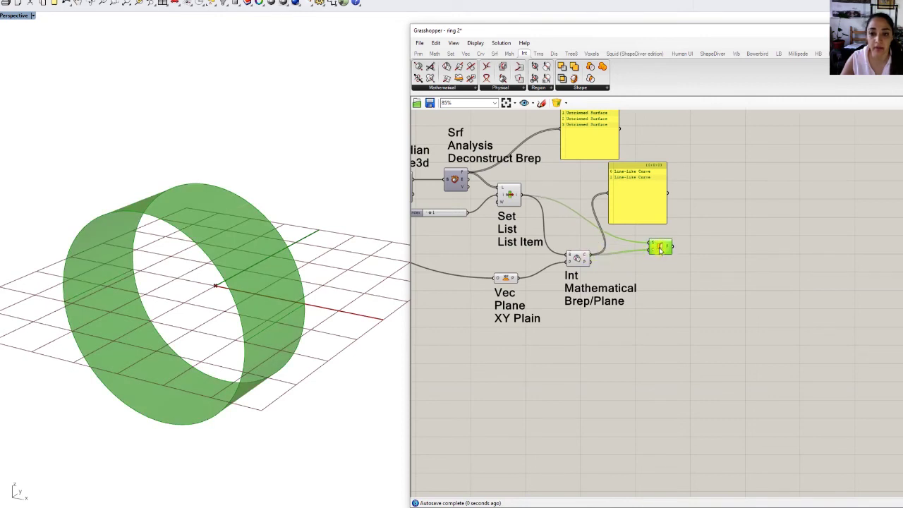
drag(650, 199, 726, 197)
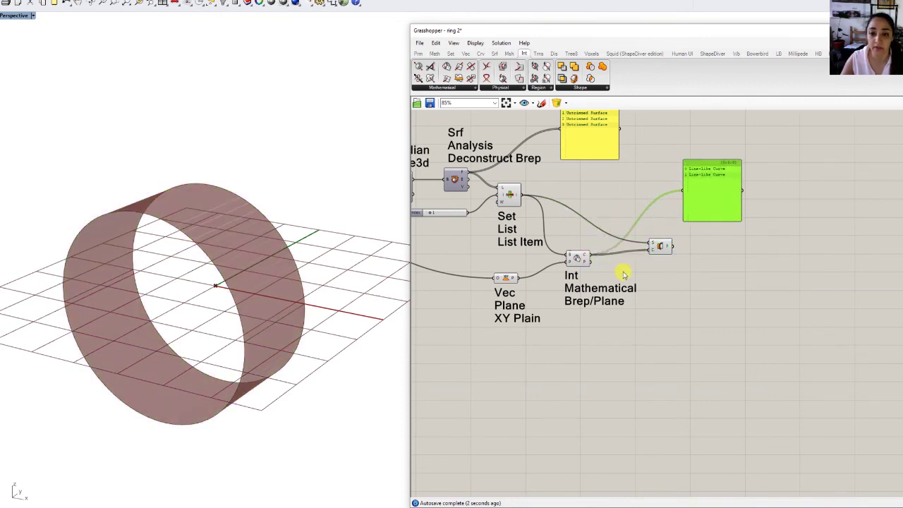
Add a second List Item component and connect Surface Split's fragments output to its list input
double_click(618, 274)
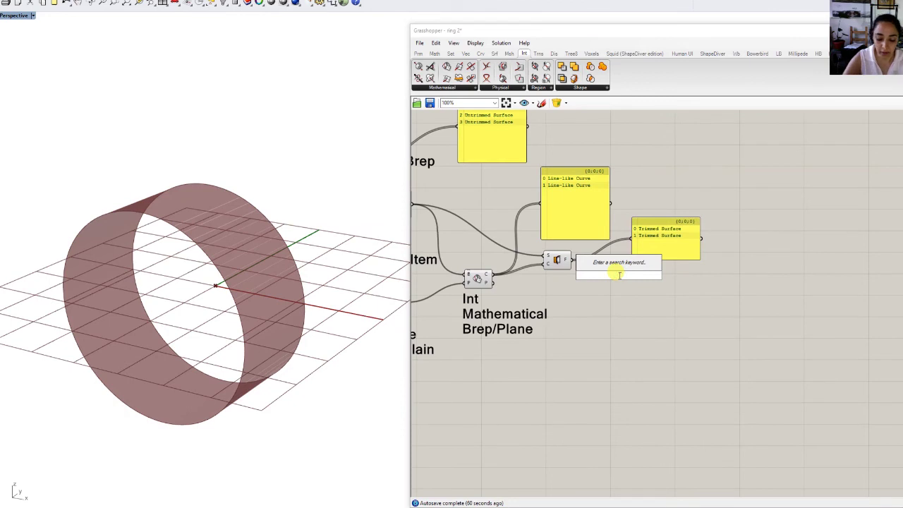
text(li)
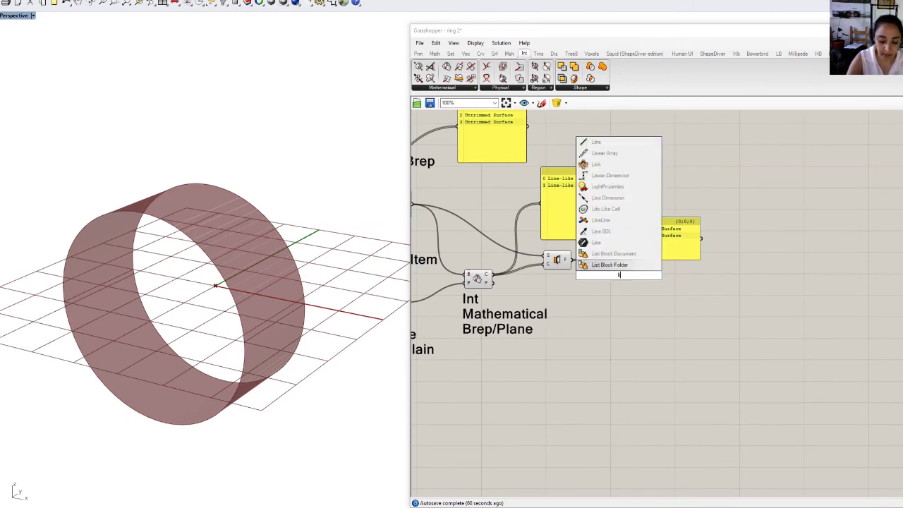
text(st item)
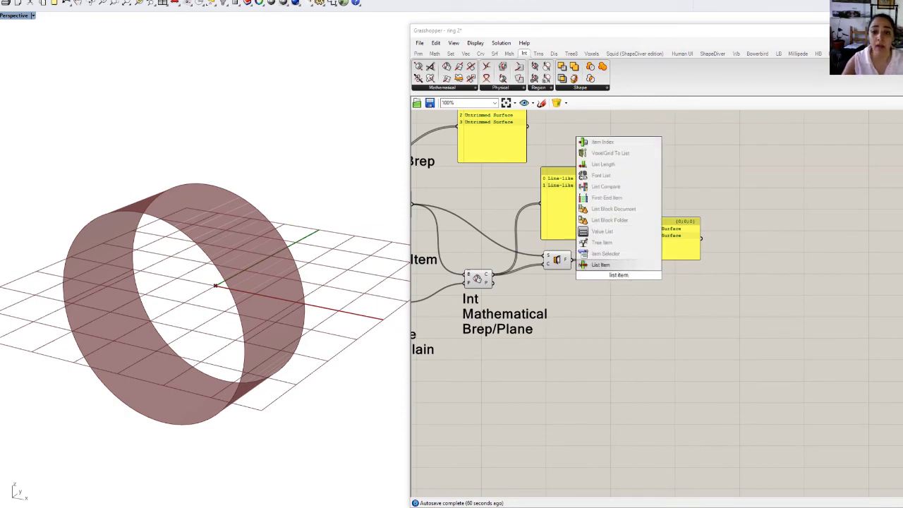
click(607, 264)
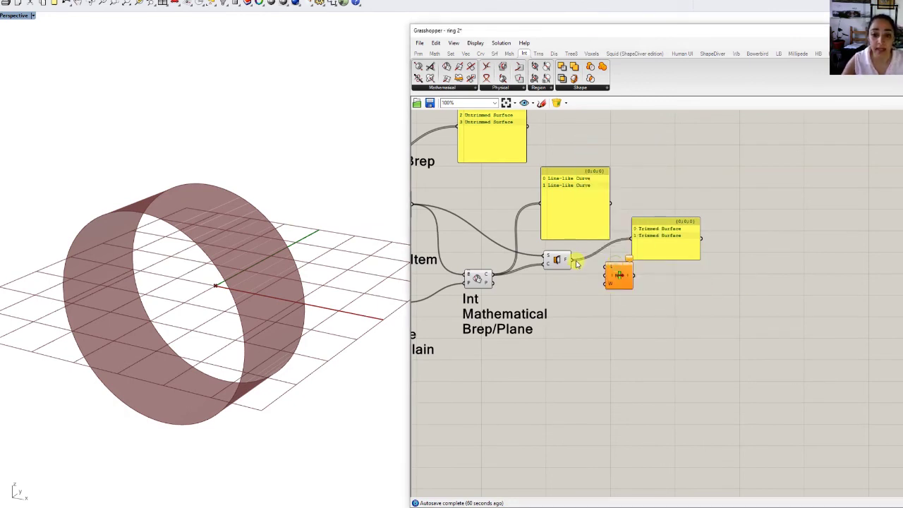
drag(568, 259, 615, 286)
Connect a number slider to the new List Item's index input and set it to 0
double_click(538, 290)
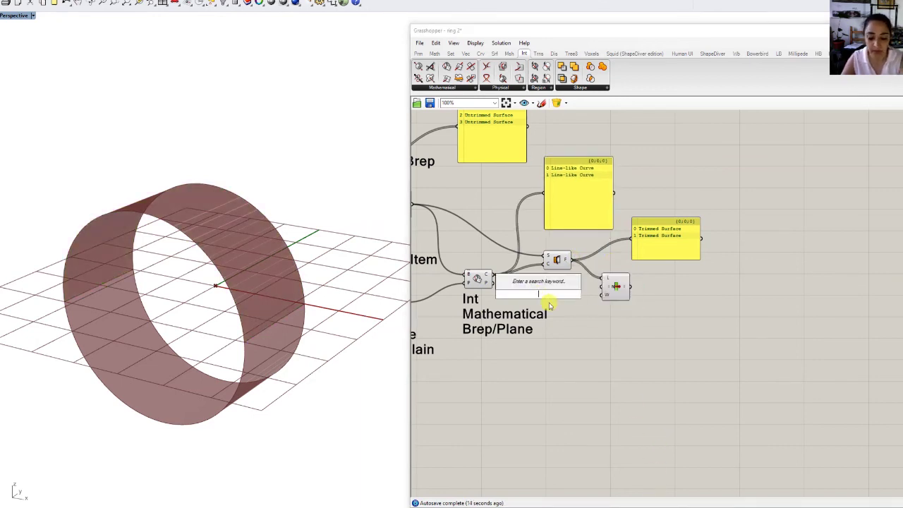
text(1)
click(549, 284)
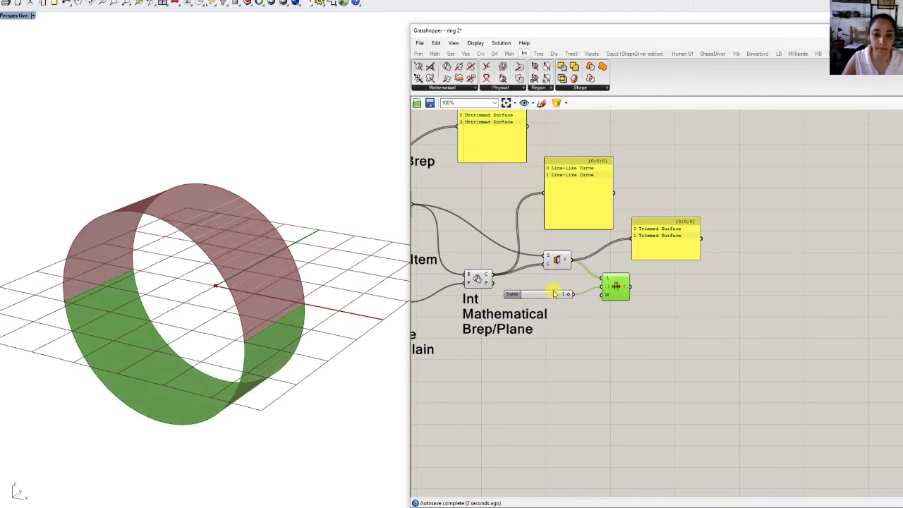
drag(568, 296, 534, 295)
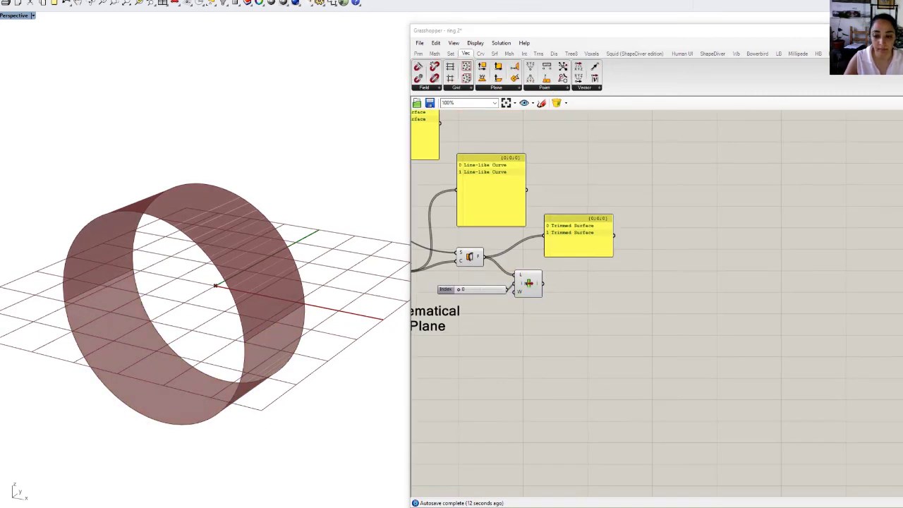
Add a Populate Geometry component and feed the second List Item's output into its geometry input
click(465, 54)
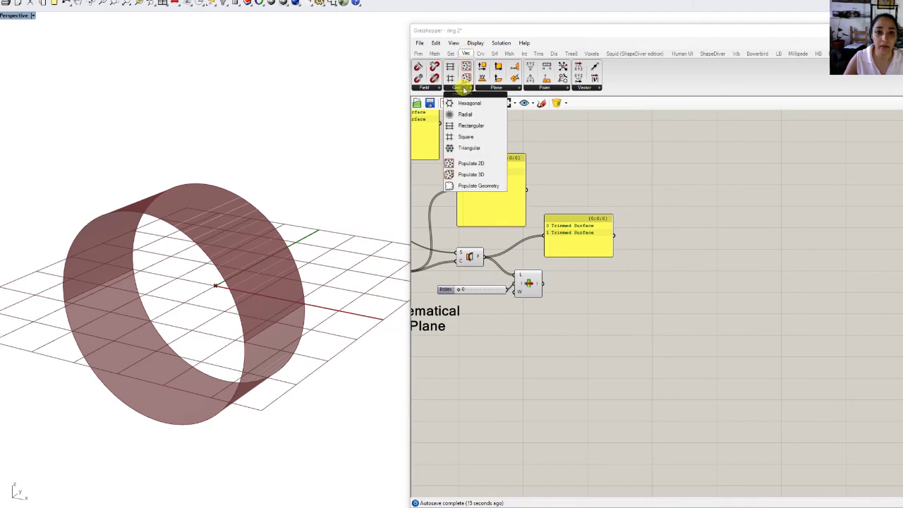
click(469, 185)
click(578, 309)
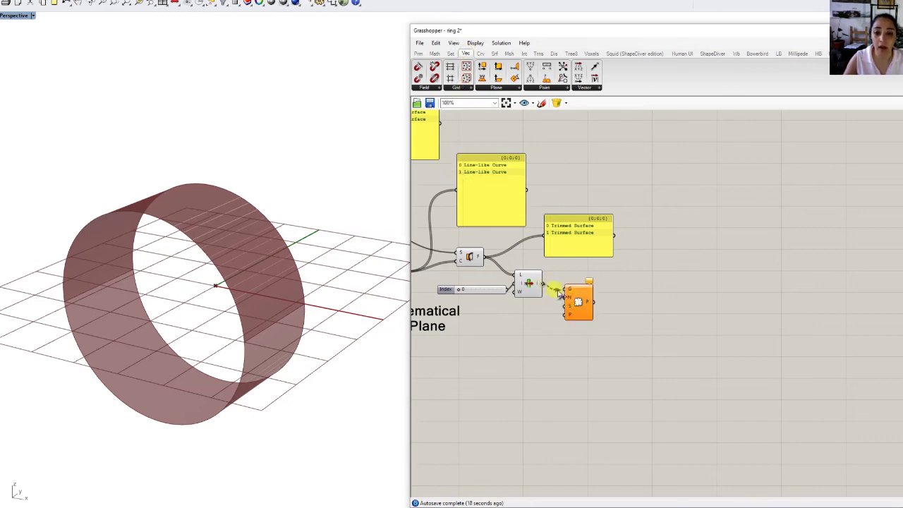
drag(542, 283, 577, 317)
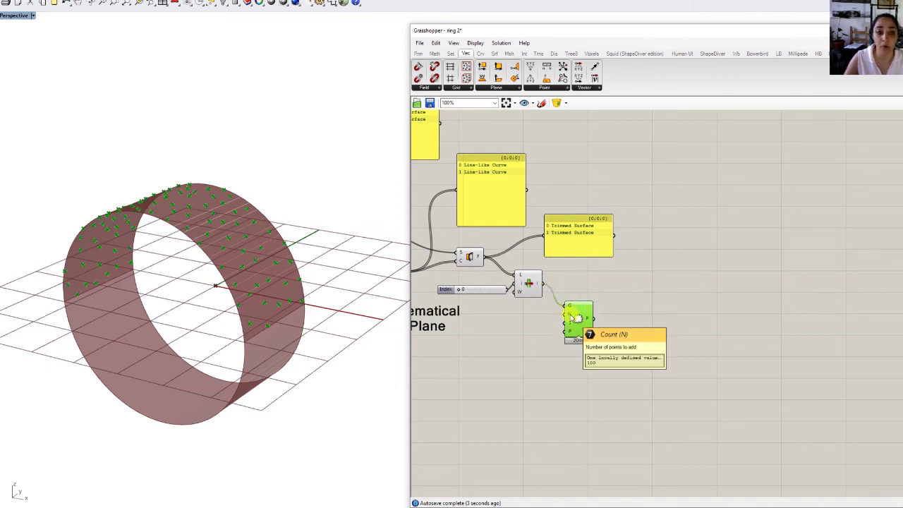
Connect a number slider created at 150 to Populate Geometry's count input and reduce it to 110
double_click(511, 327)
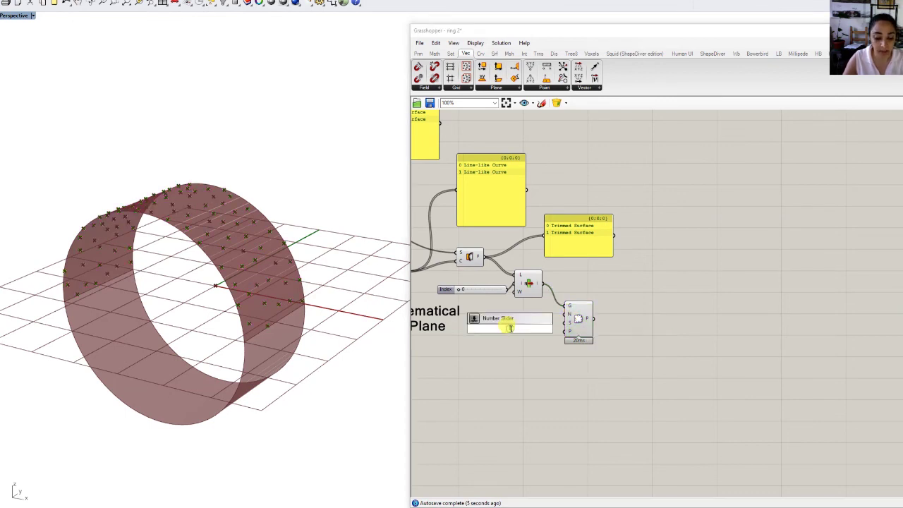
text(150)
key(Return)
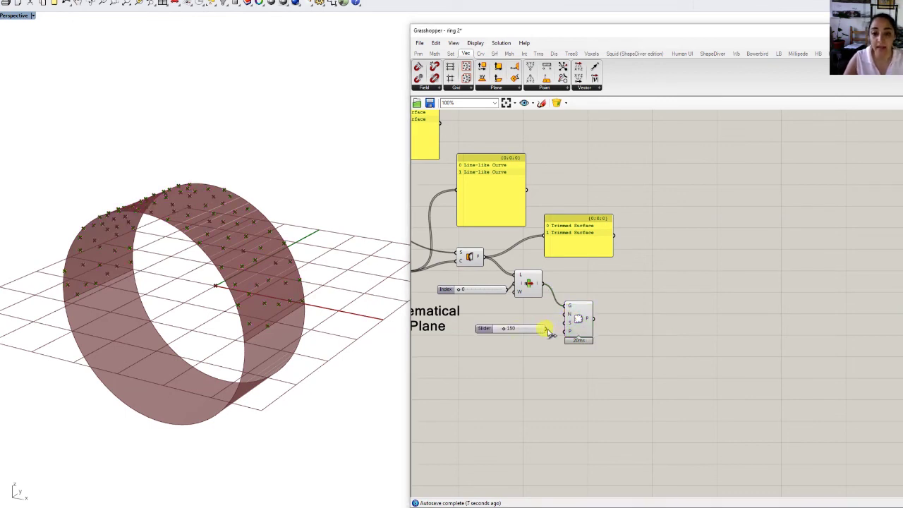
drag(548, 328, 565, 314)
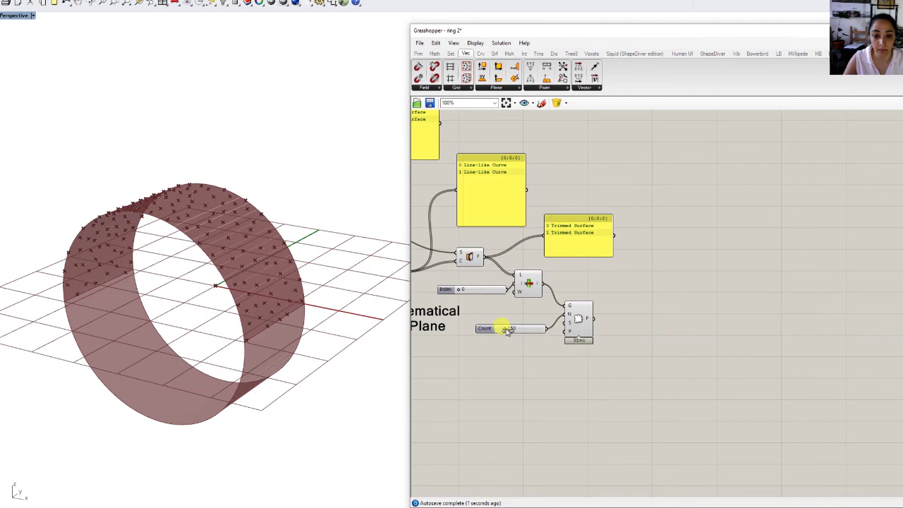
drag(505, 329, 499, 329)
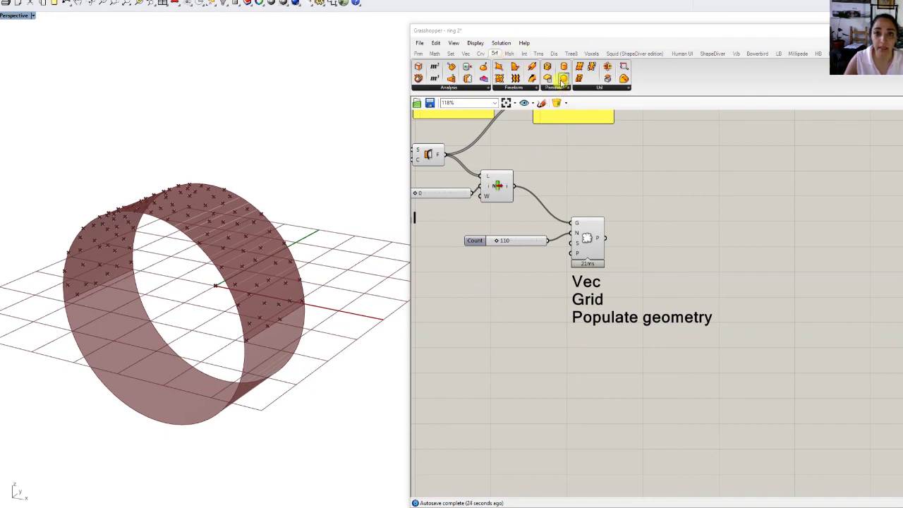
Add a Sphere primitive based on Populate Geometry's points and drive its radius with a number slider set to 1.6
drag(563, 78, 657, 223)
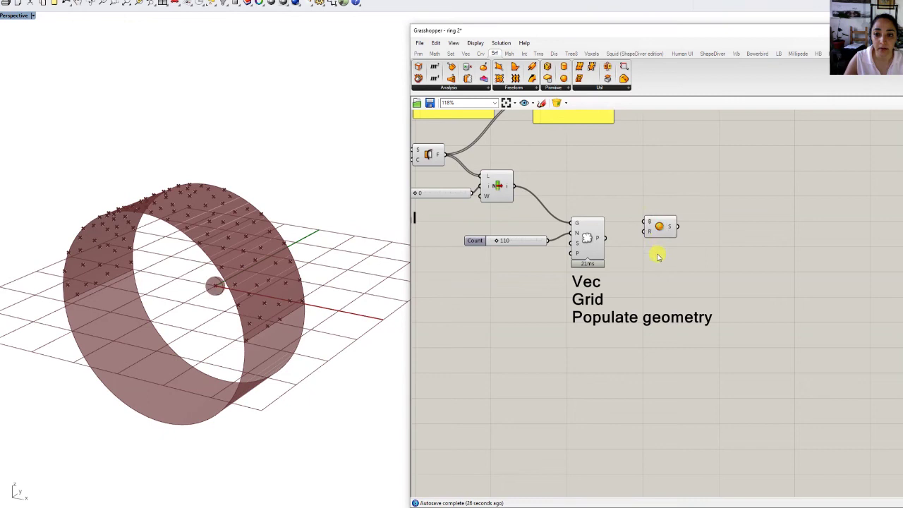
drag(598, 241, 650, 224)
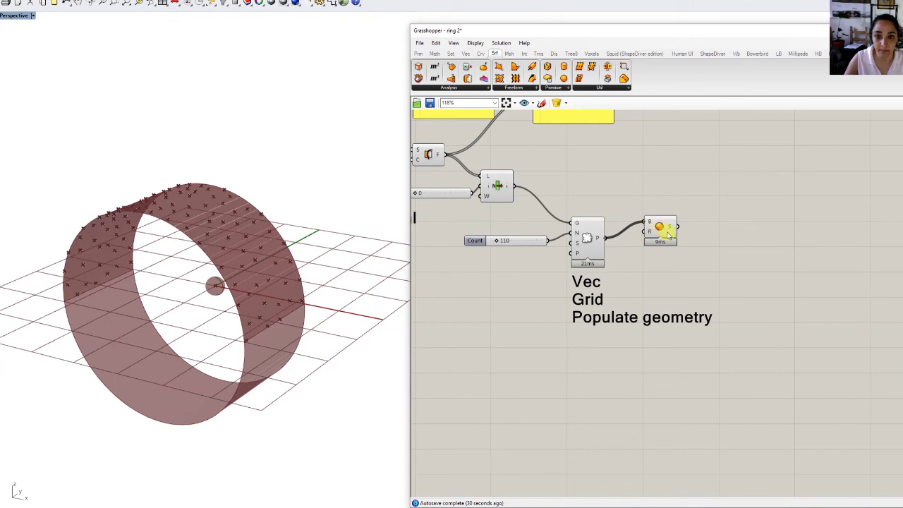
drag(662, 229, 726, 251)
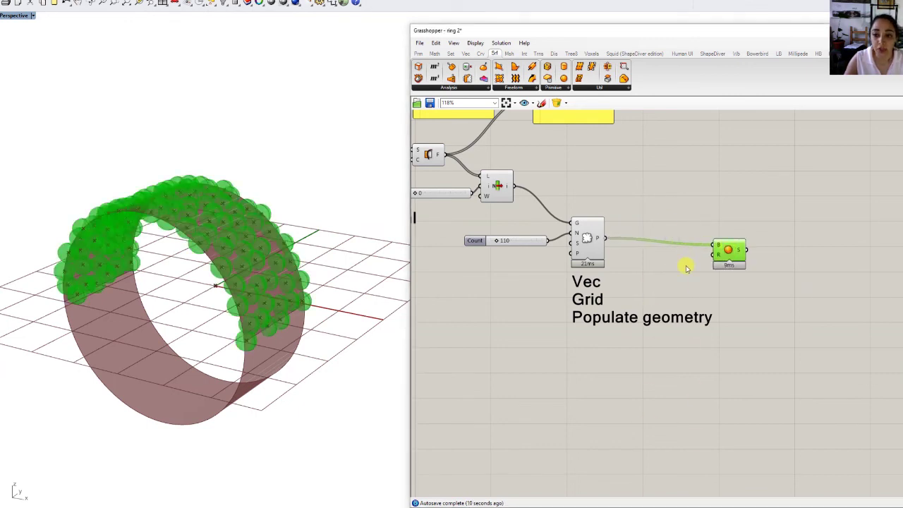
double_click(653, 264)
text(16)
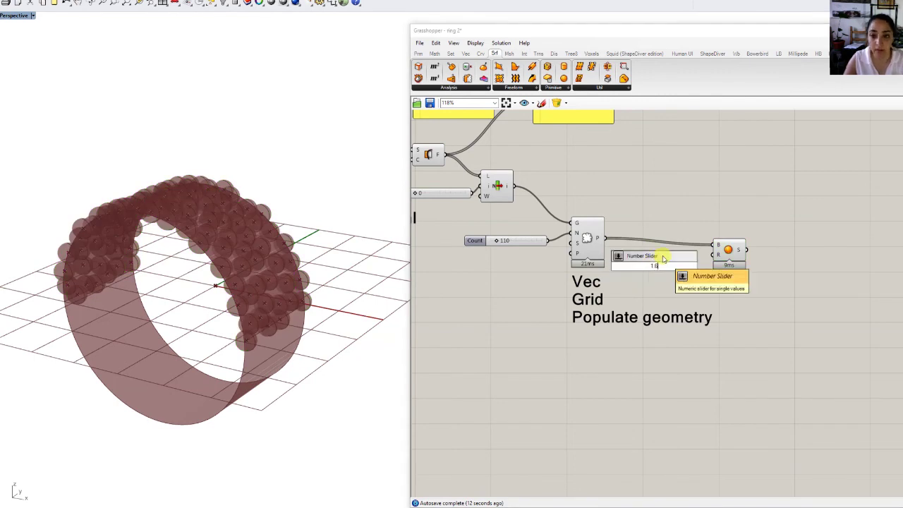
key(Return)
drag(697, 266, 714, 254)
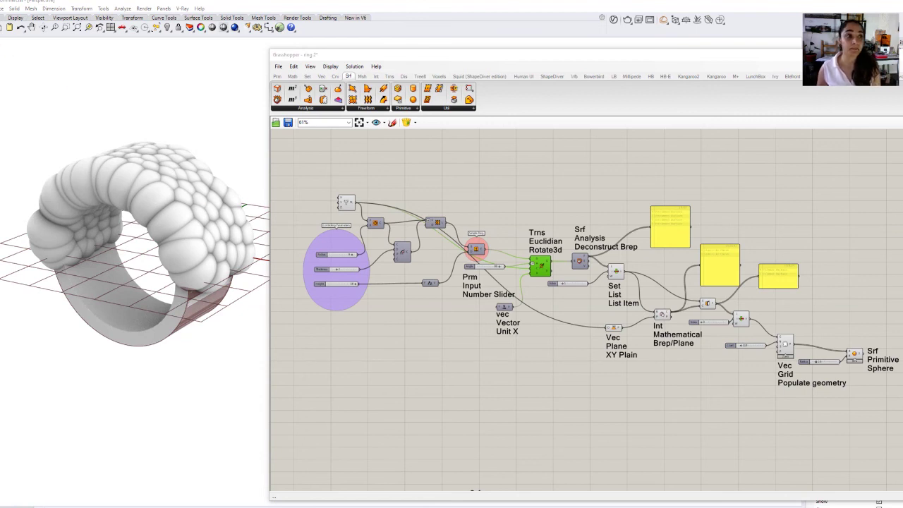
Restore Rhino's multi-viewport layout from the maximized Perspective view to look at the ring from other sides
key(ctrl+m)
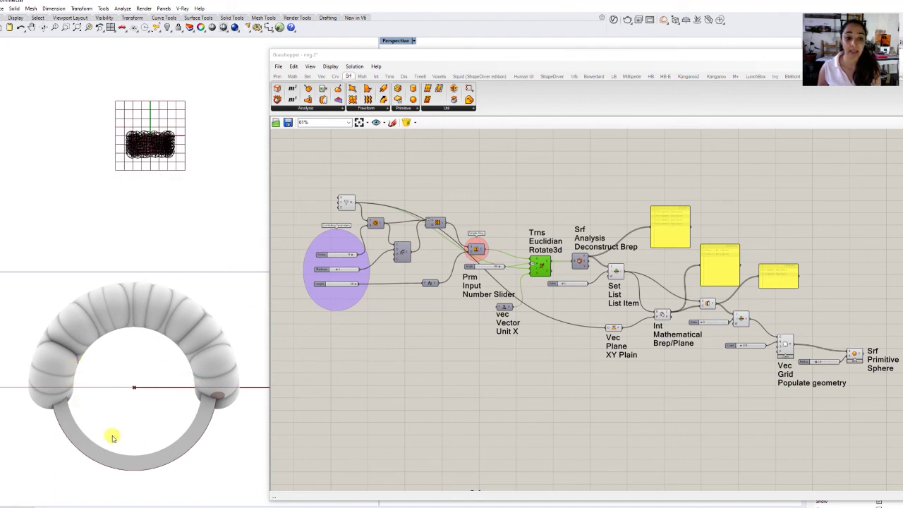